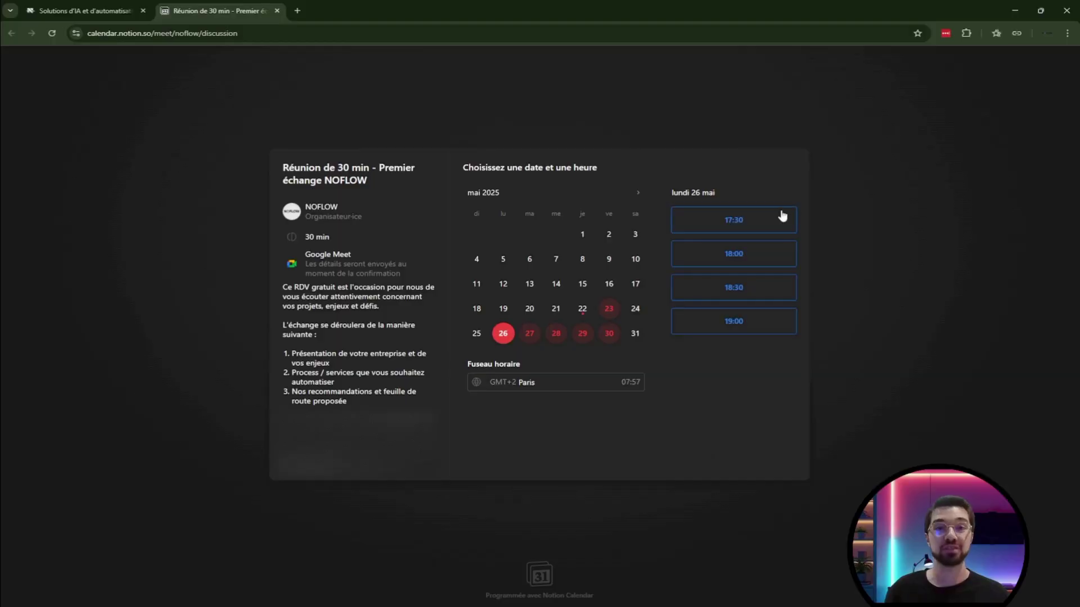
- Book the 17:30 meeting slot on Monday 26 May, with the attendee's name and e-mail filled in
left_click(780, 212)
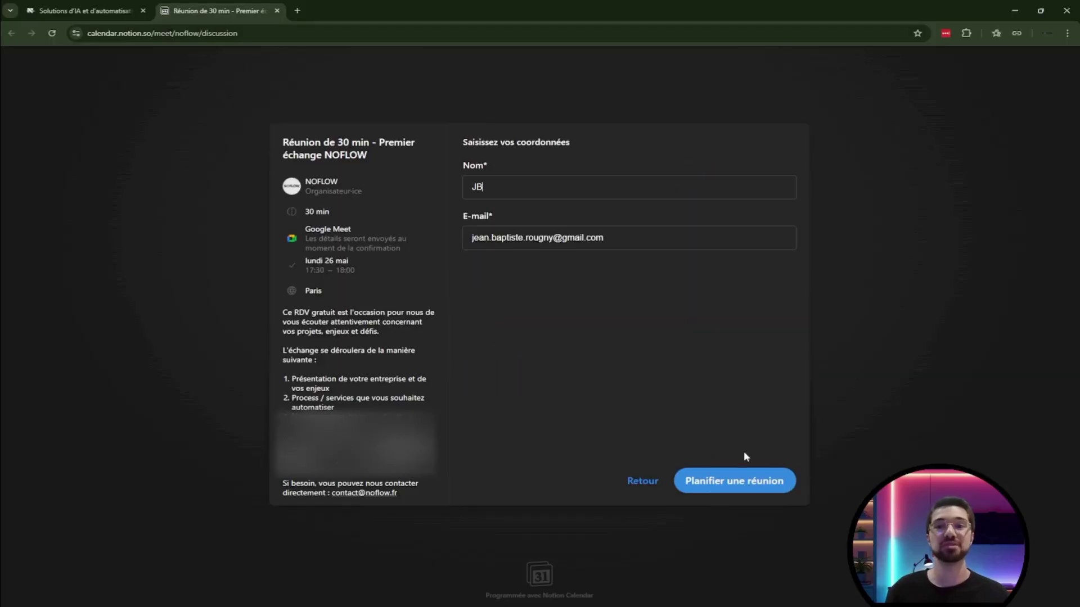
left_click(750, 472)
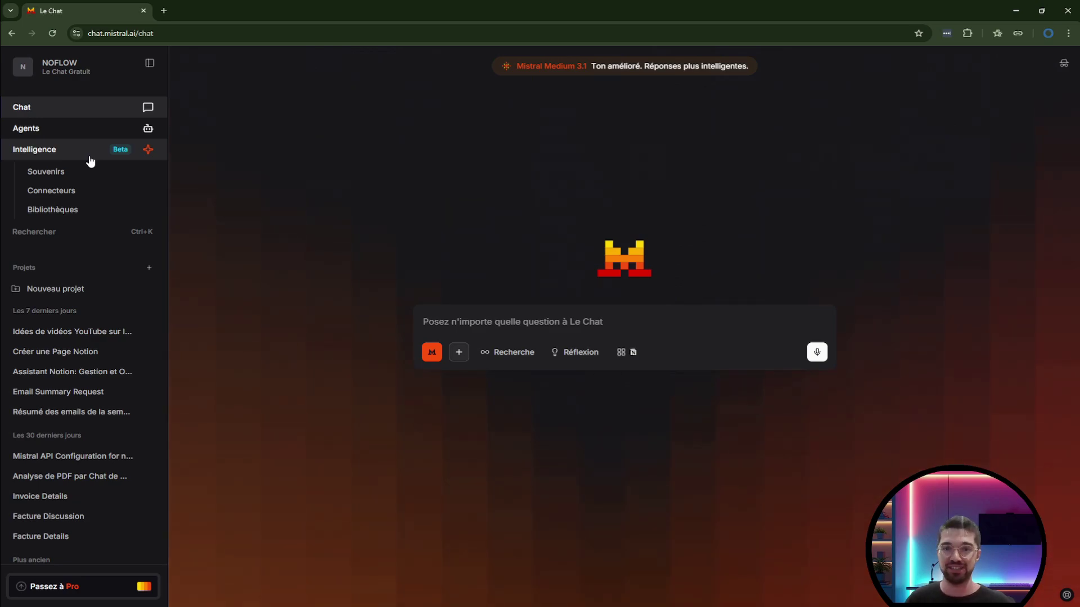
- Switch to Mistral Le Chat and examine the available connectors, viewing the details of the Stripe and Gmail connectors
left_click(95, 193)
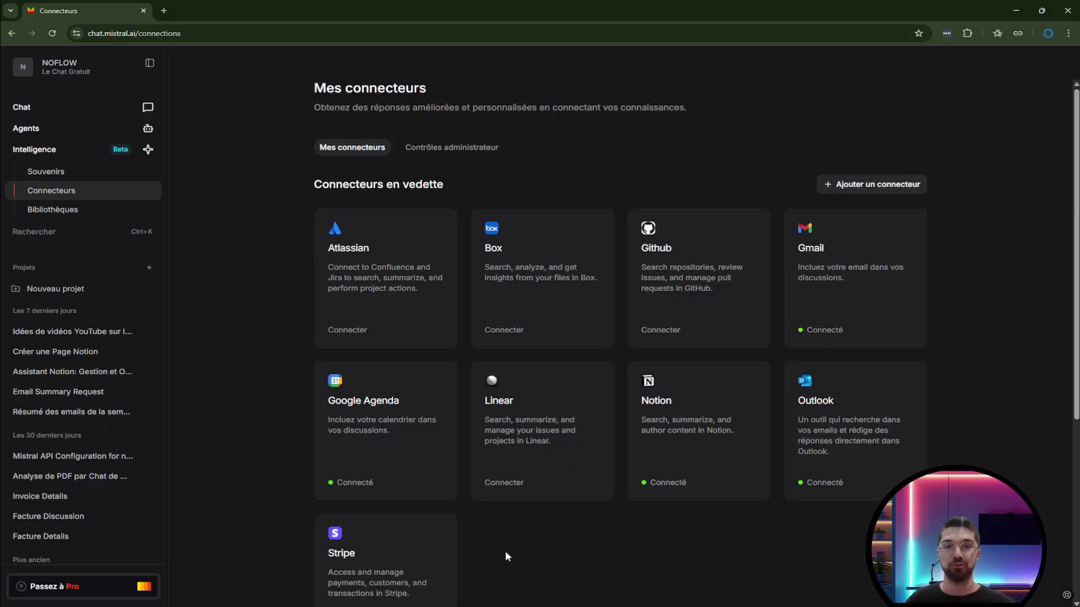
left_click(411, 549)
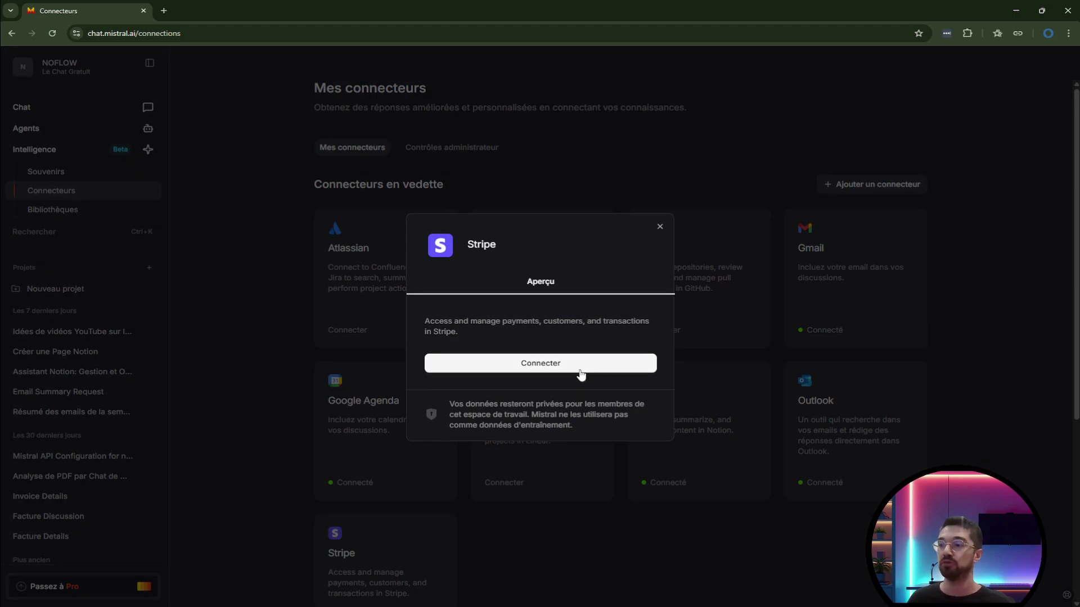
left_click(969, 304)
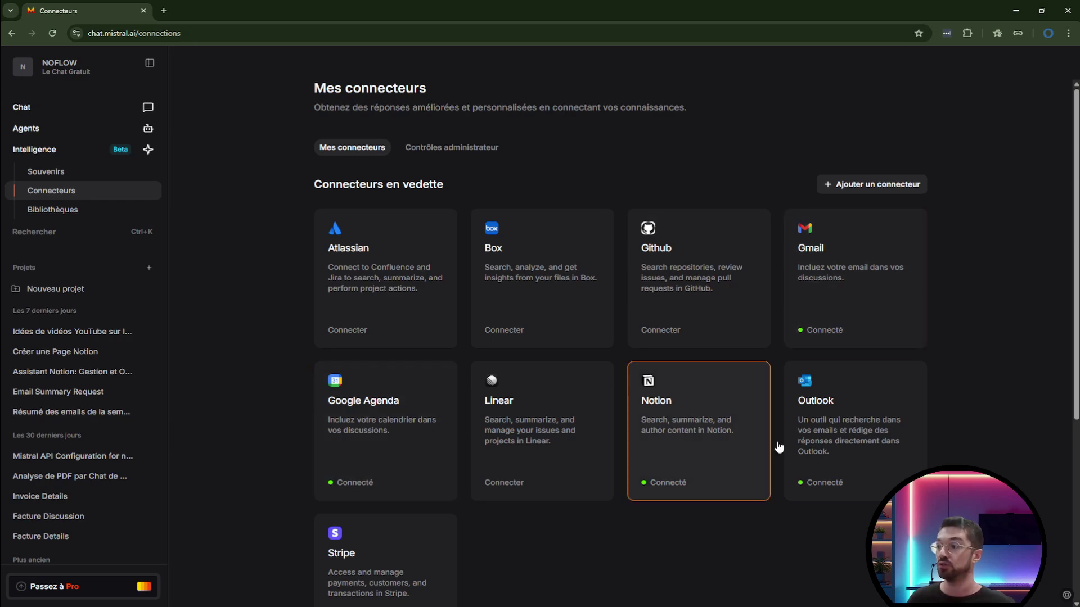
left_click(892, 332)
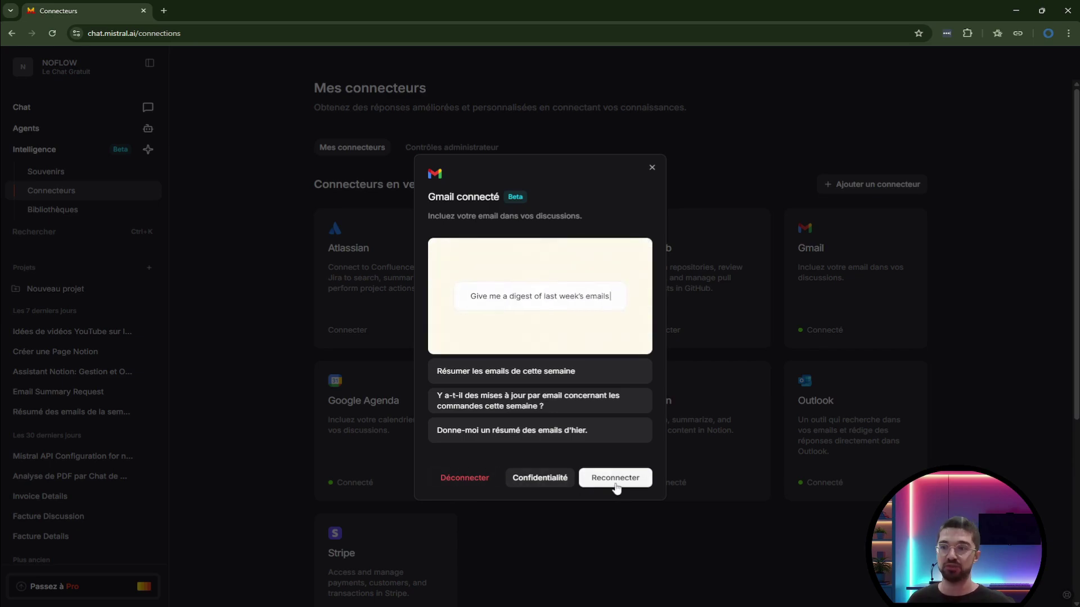
left_click(222, 219)
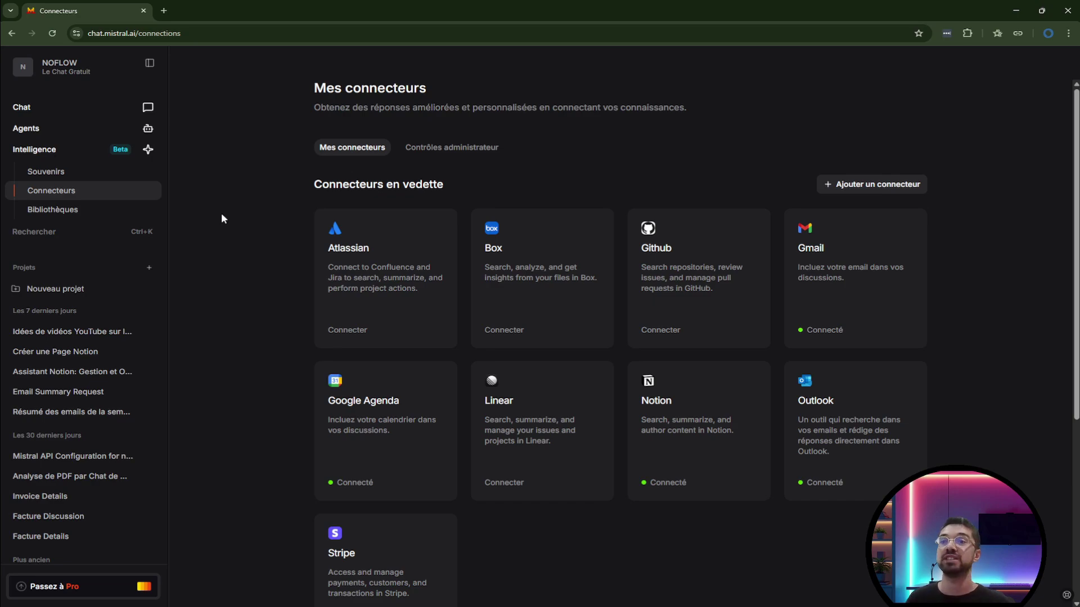
- Start a new chat and make Gmail its active connector in place of Notion
left_click(77, 116)
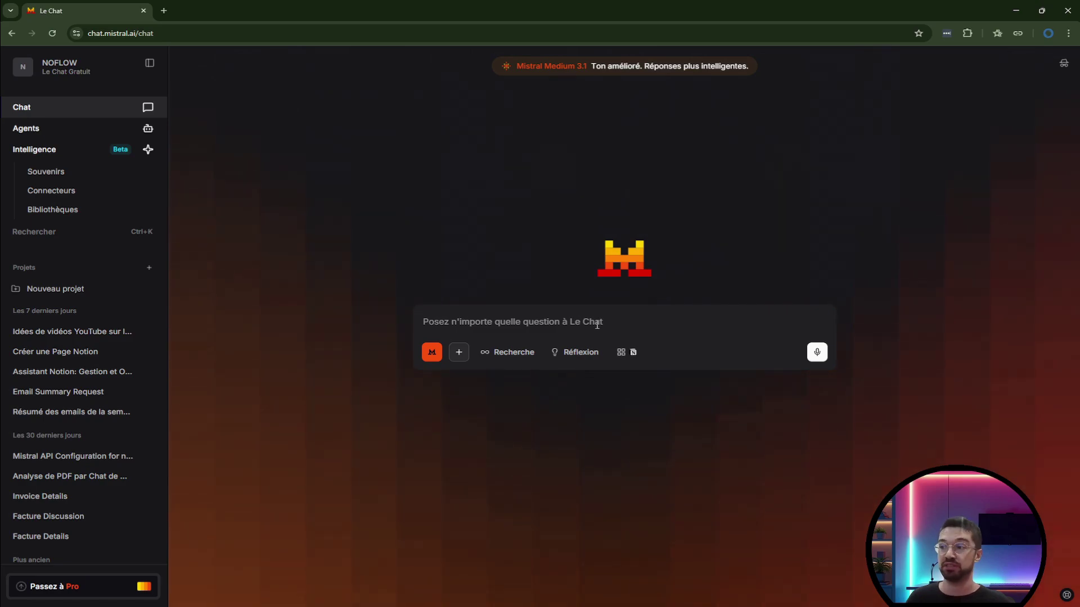
left_click(633, 353)
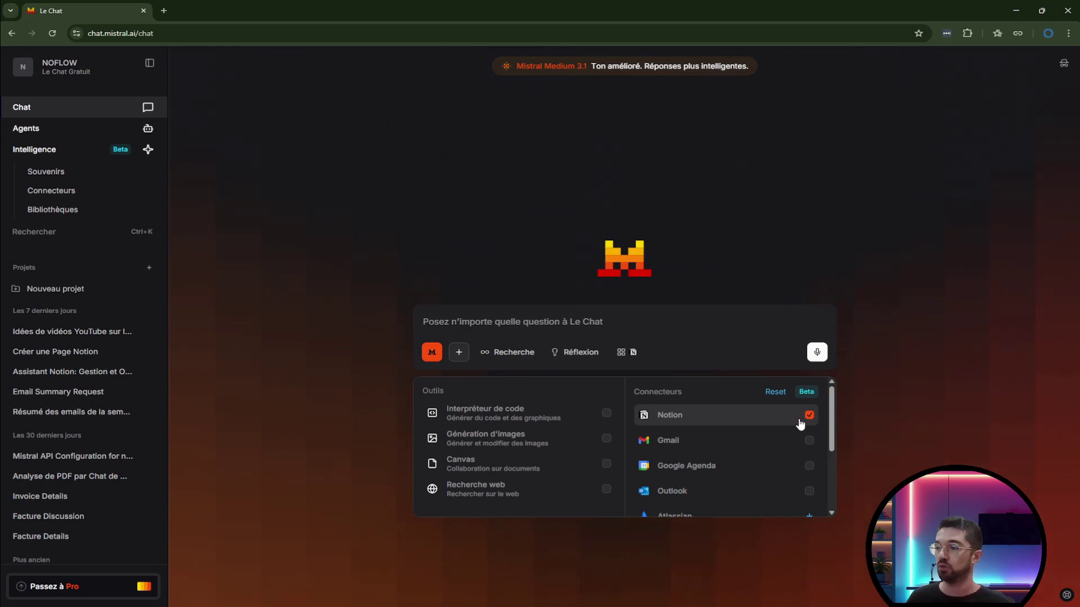
scroll(753, 453, "down", 1)
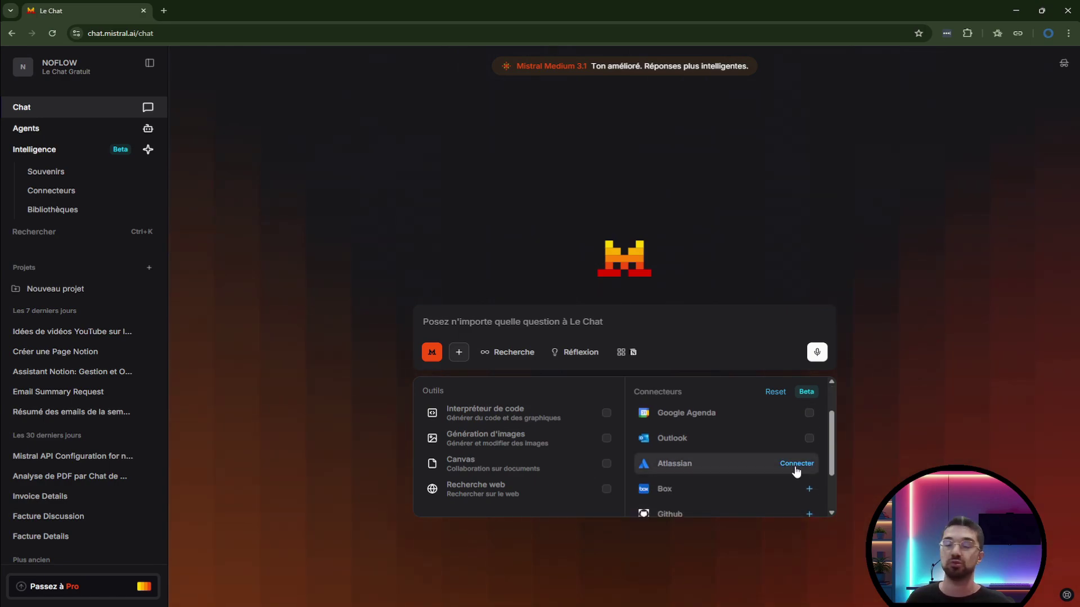
scroll(737, 451, "up", 1)
left_click(750, 423)
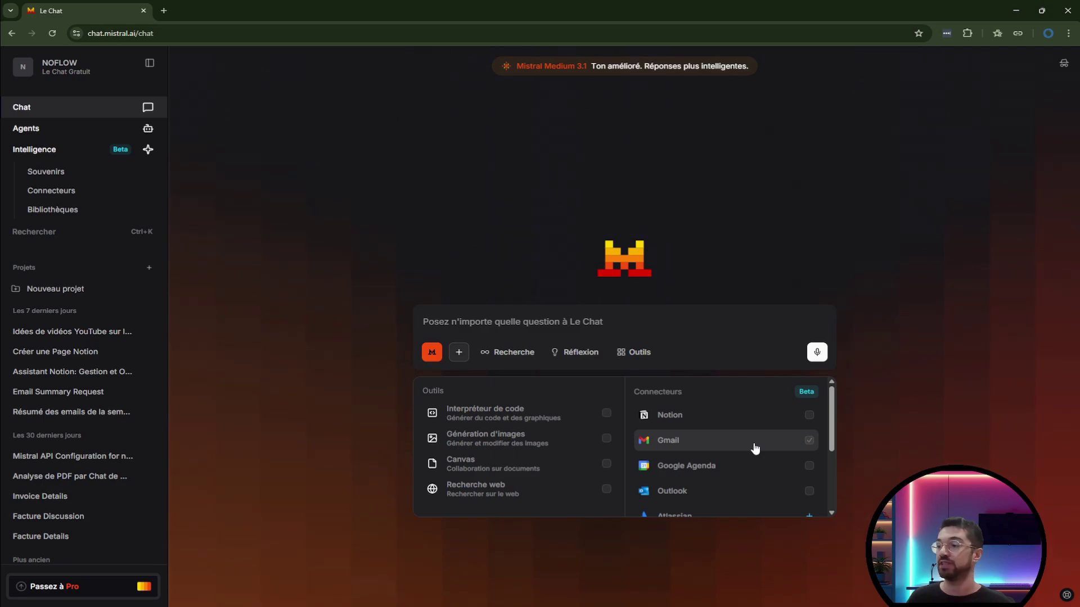
left_click(753, 446)
- Ask the assistant "Résume les emails de la semaine"
left_click(566, 318)
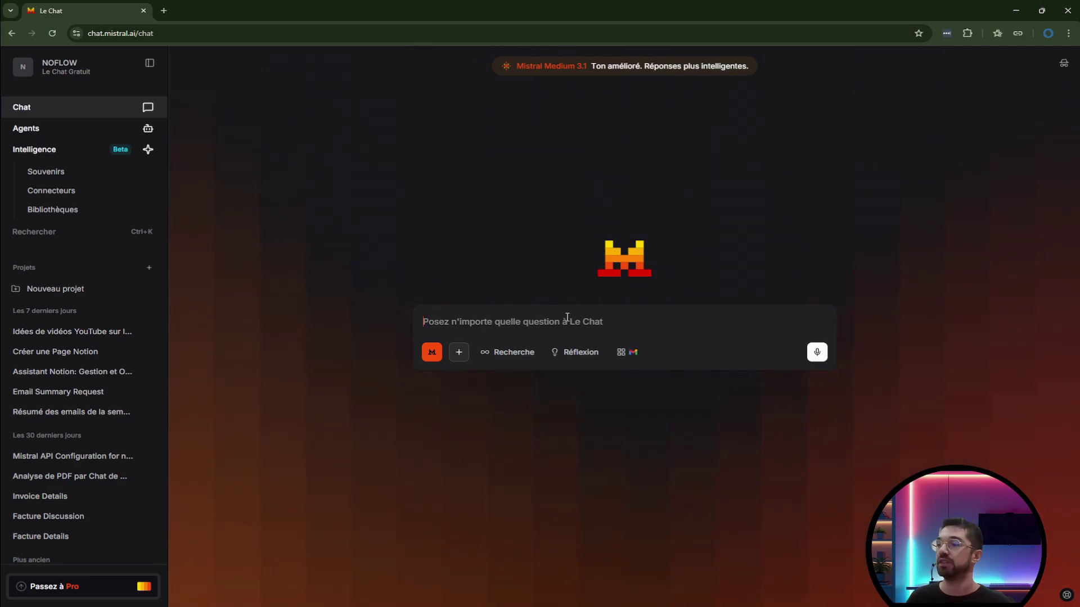
type("Résume les emails de la semaine")
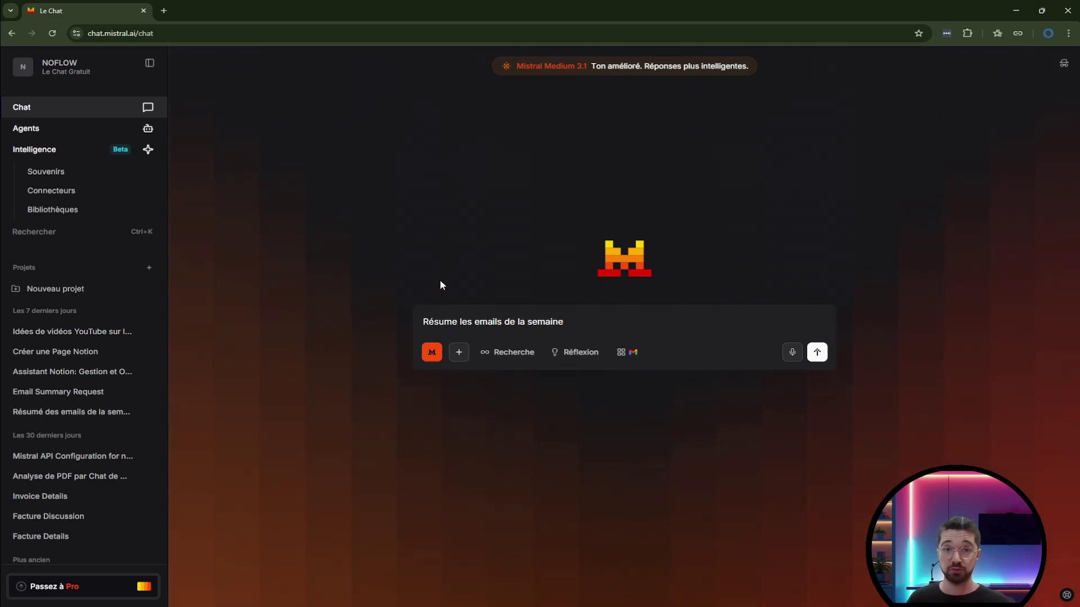
left_click(627, 352)
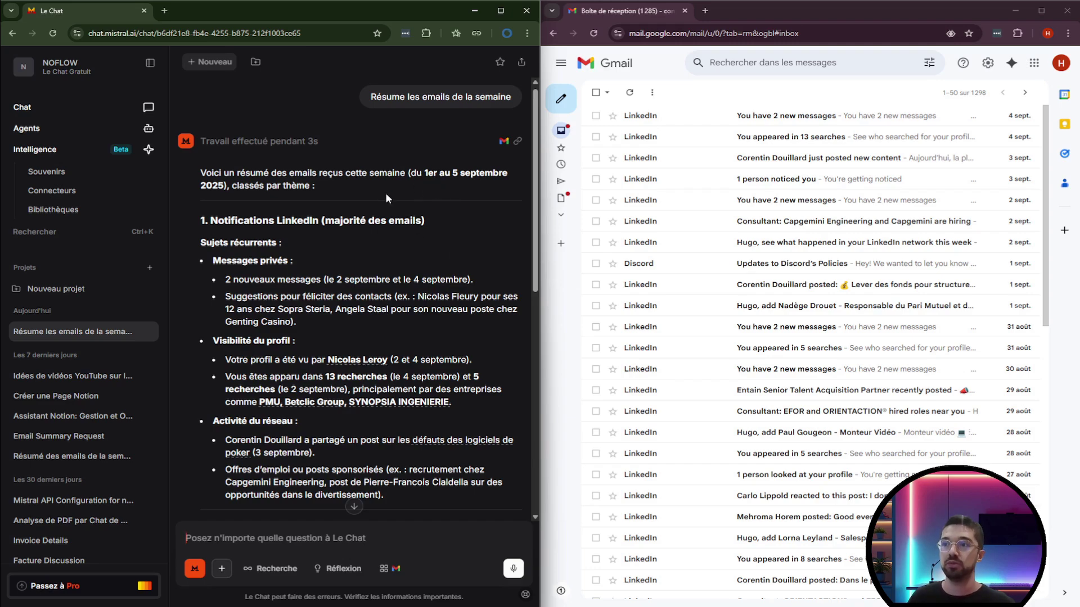
- Read through the weekly e-mail summary, from the LinkedIn notifications down to the key points
scroll(384, 262, "up", 1)
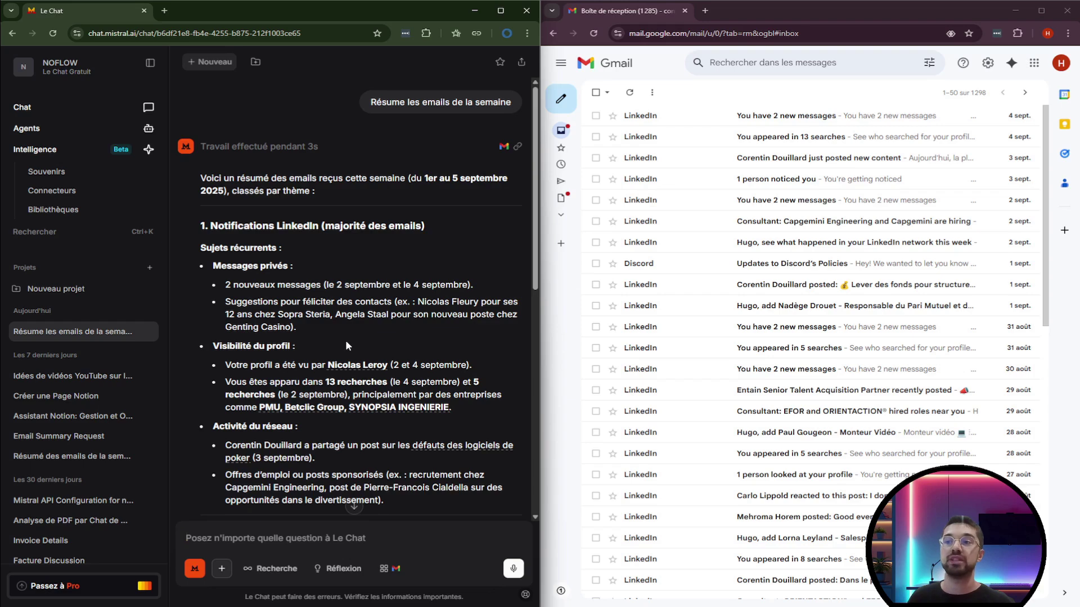
scroll(344, 339, "down", 2)
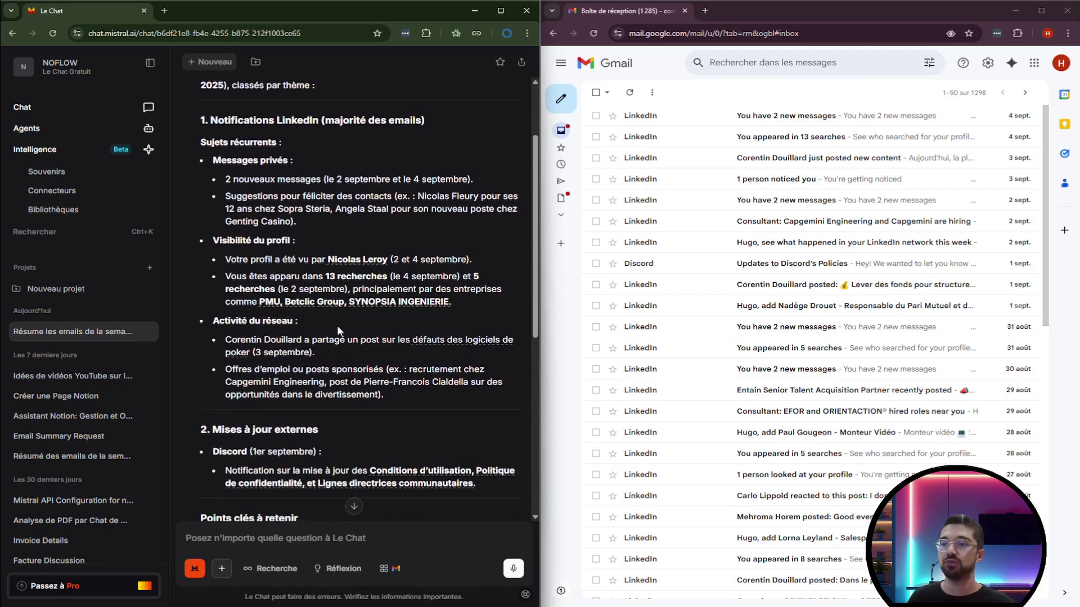
scroll(337, 325, "down", 6)
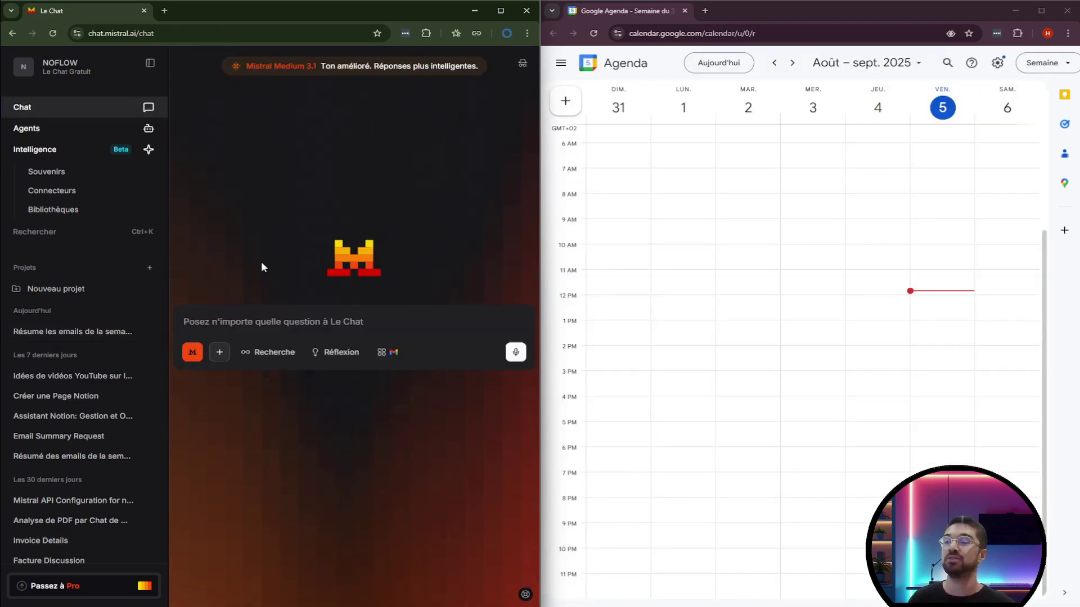
- Enable the Google Agenda connector for the new chat and disable Gmail
left_click(388, 352)
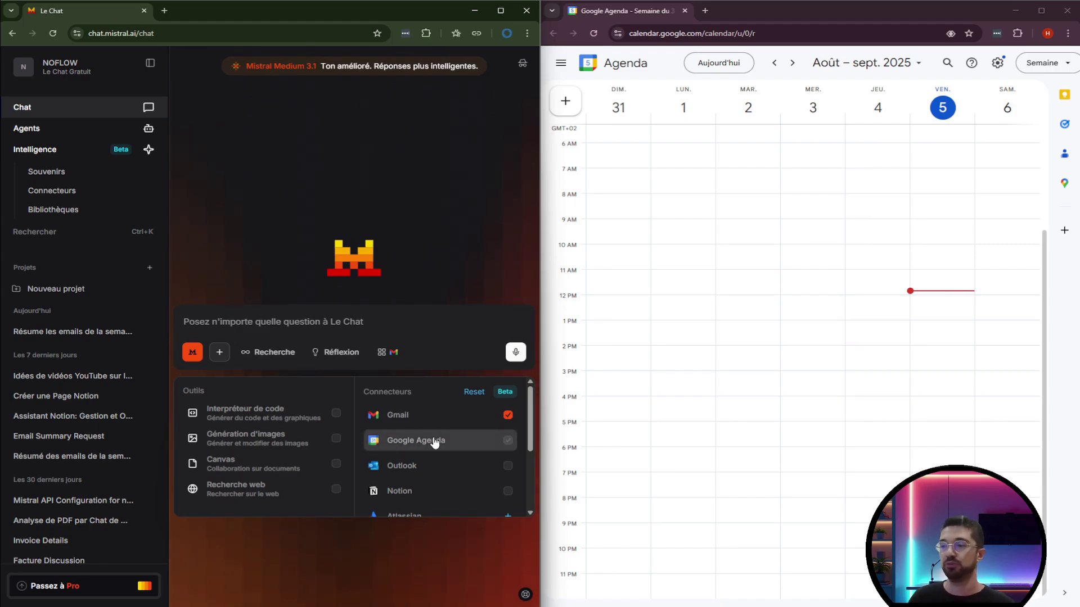
left_click(508, 441)
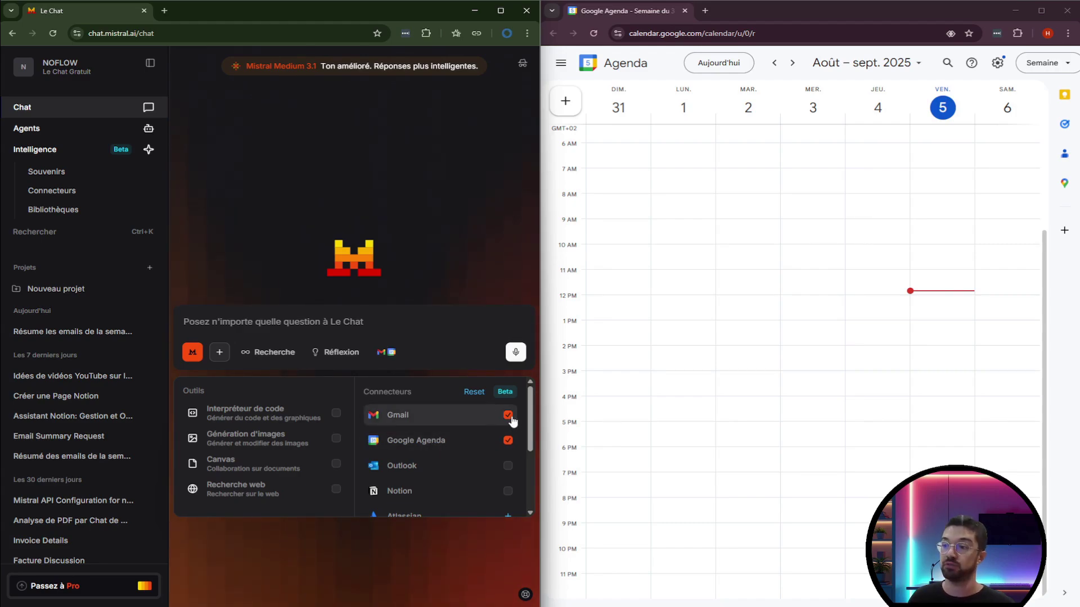
left_click(509, 416)
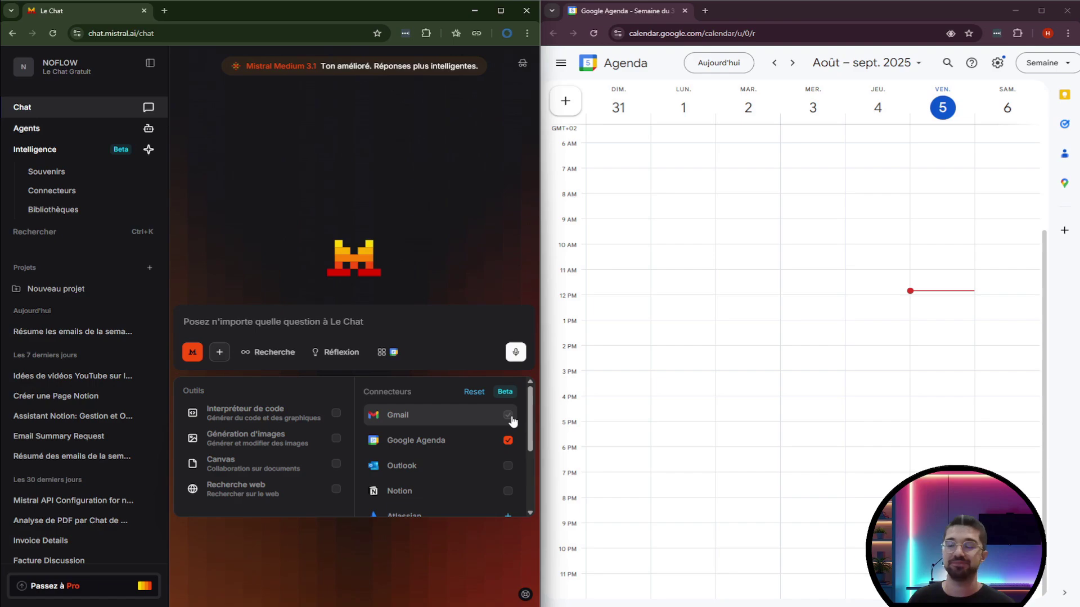
left_click(509, 418)
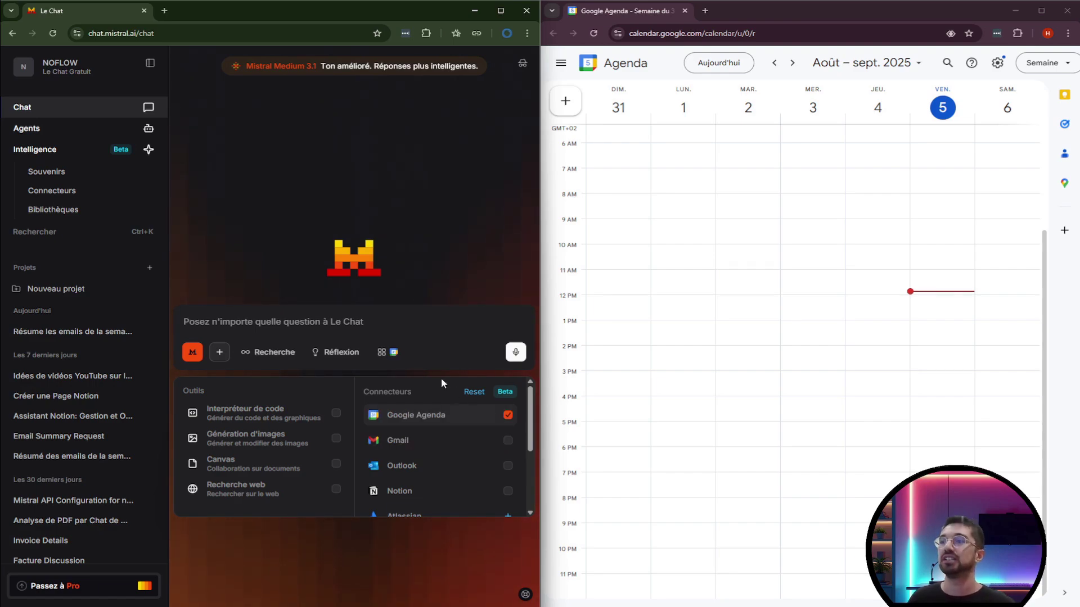
- Ask the assistant to create the sales-team event "réunion de rentrée" for tomorrow, 10h to 11h, inviting the guest's e-mail address
left_click(271, 274)
key("ctrl+v")
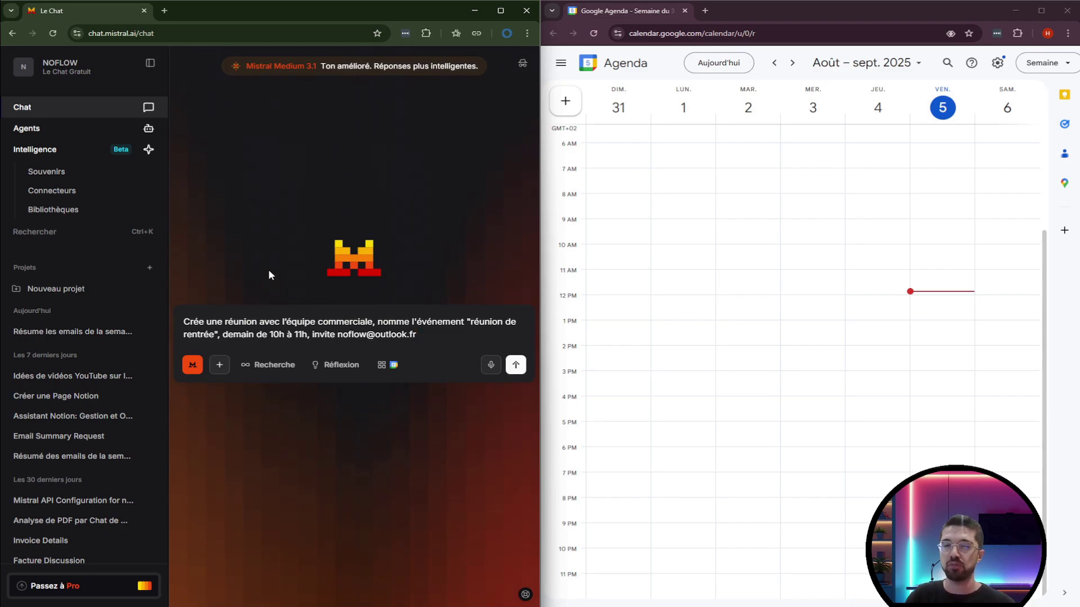
left_click(514, 366)
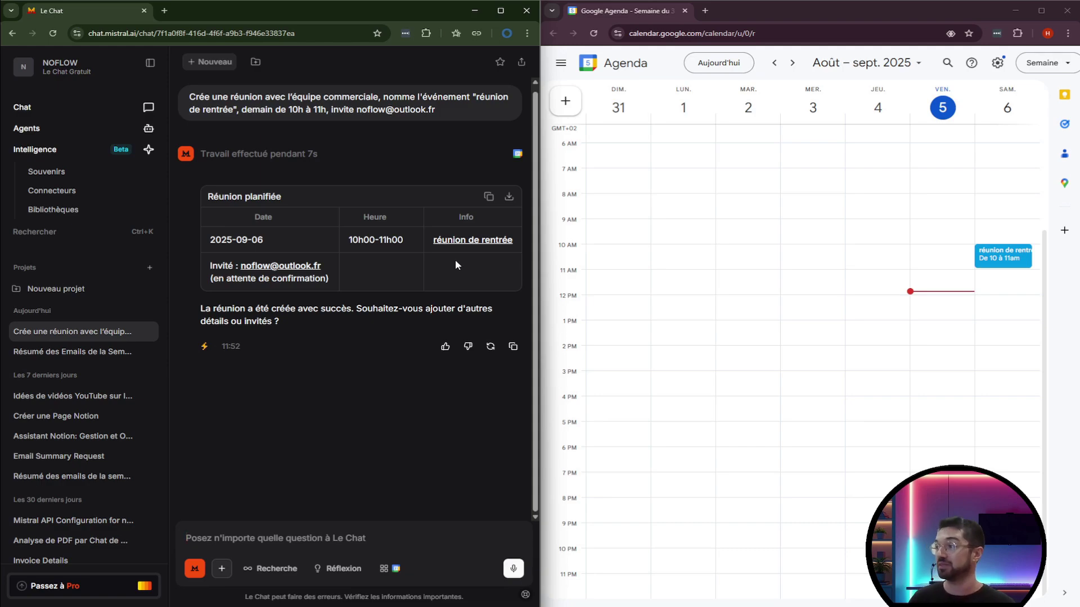
- Check the details and invited guest of the "réunion de rentrée" event on Saturday 6 in Google Agenda
left_click(1015, 266)
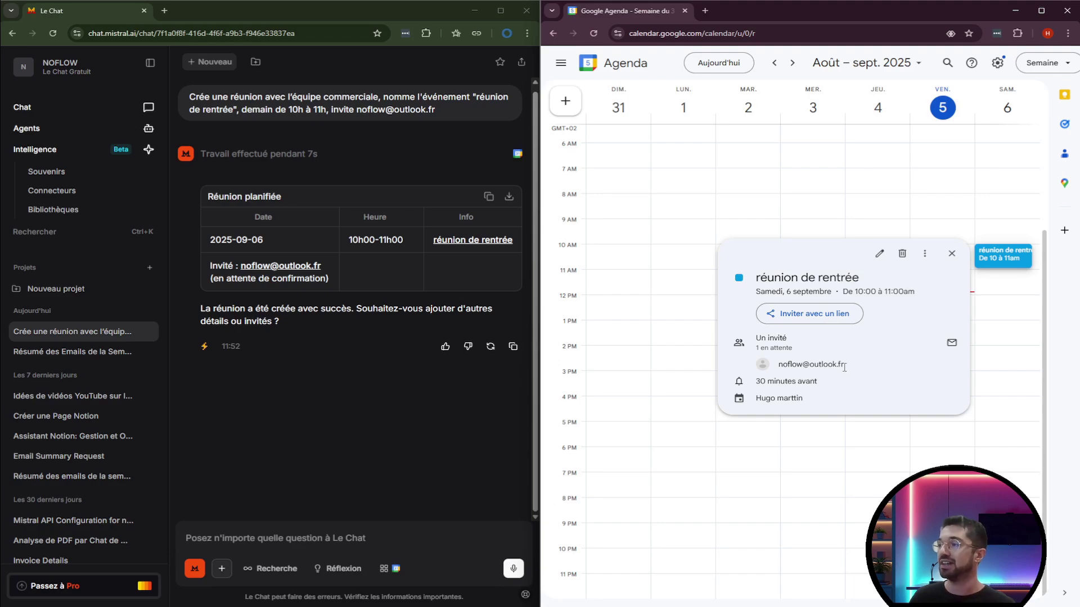
mouse_move(846, 371)
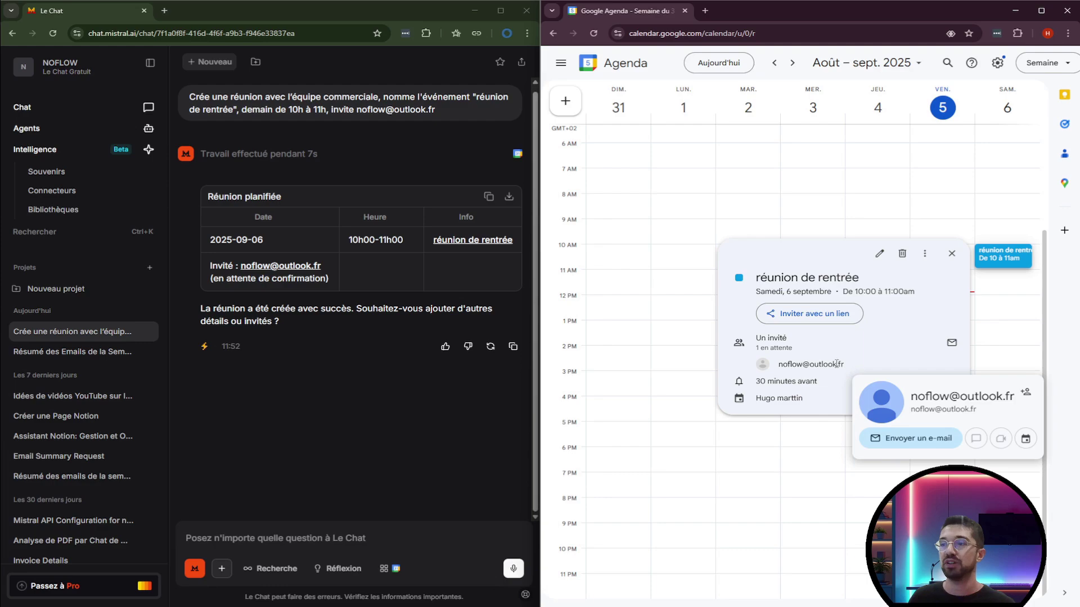
left_click(373, 258)
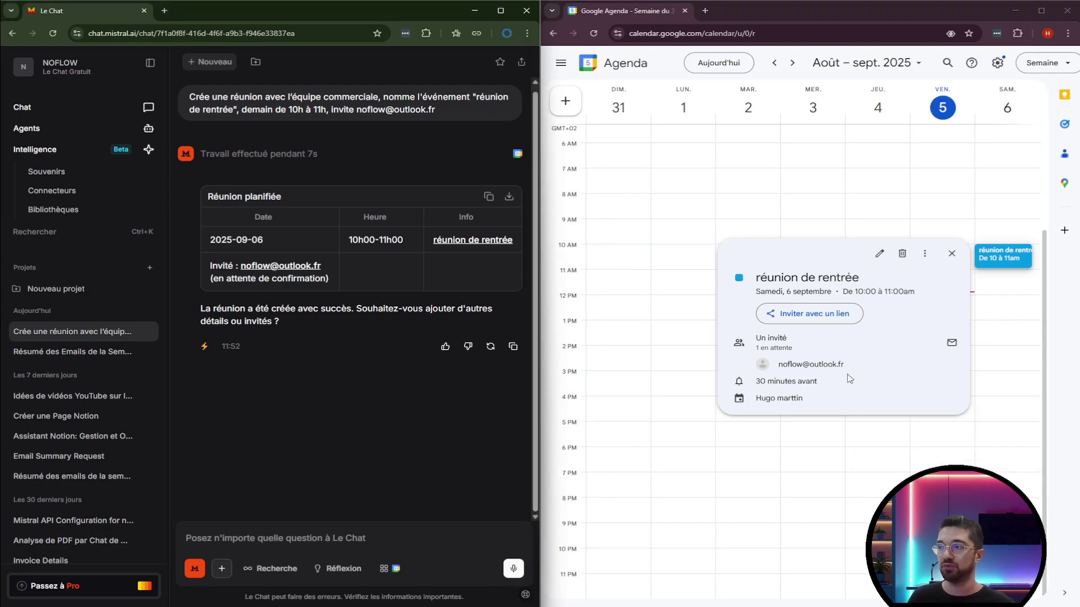
- Switch to the Outlook inbox, open the "réunion de rentrée" invitation and accept it
key("alt+Tab")
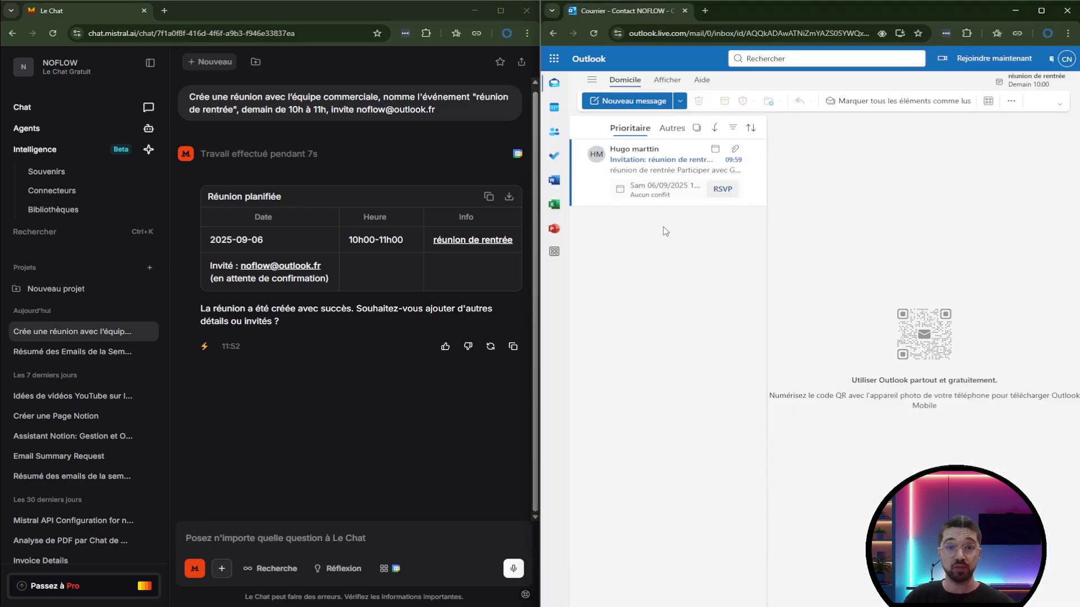
left_click(670, 169)
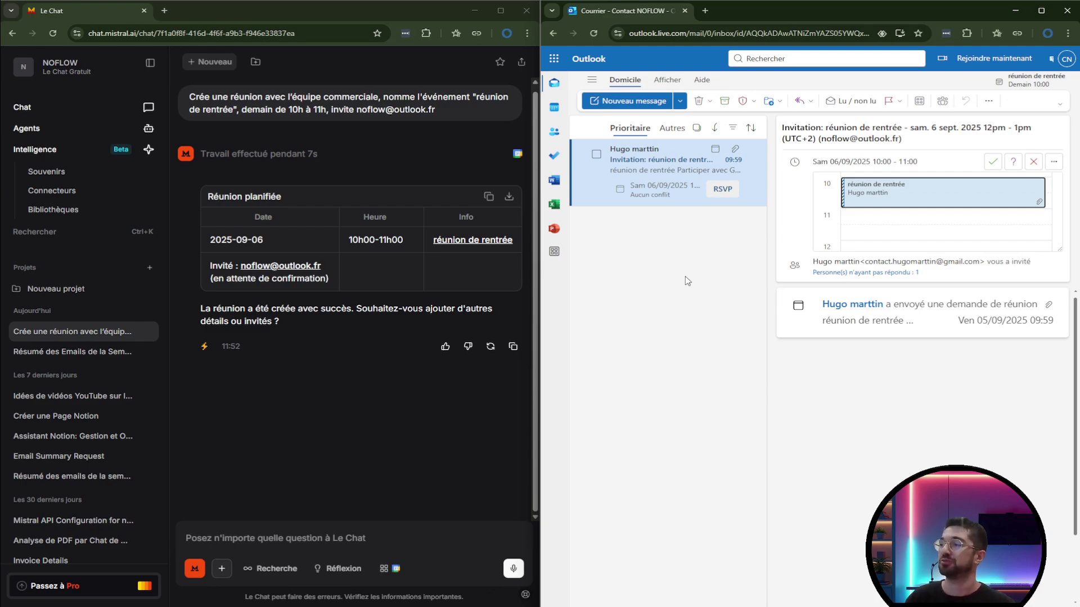
left_click(990, 164)
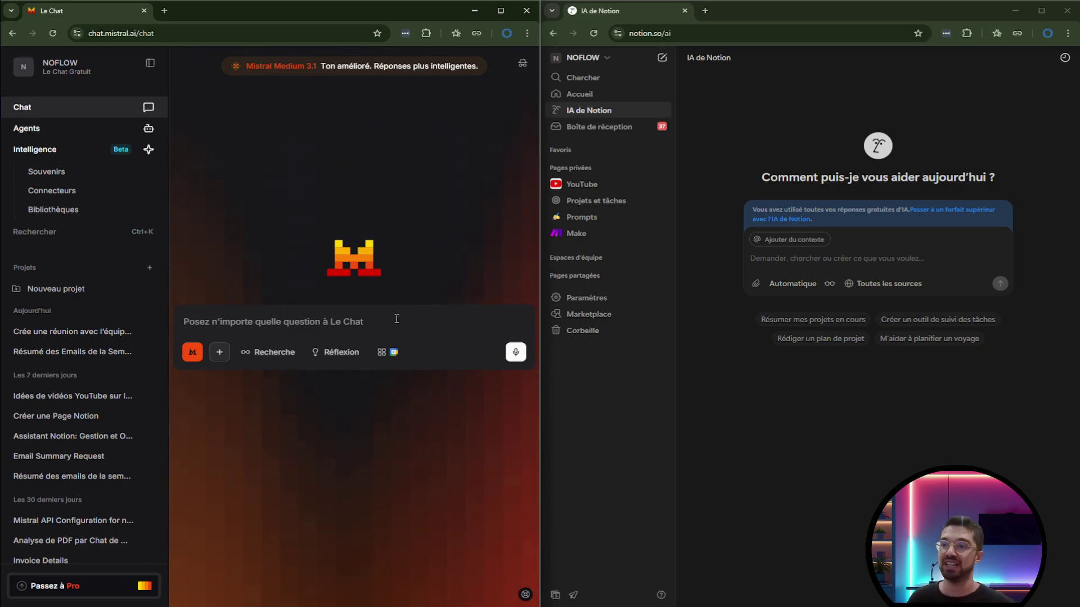
- Disable the Google Agenda connector in the new Le Chat conversation and enable Notion
left_click(381, 352)
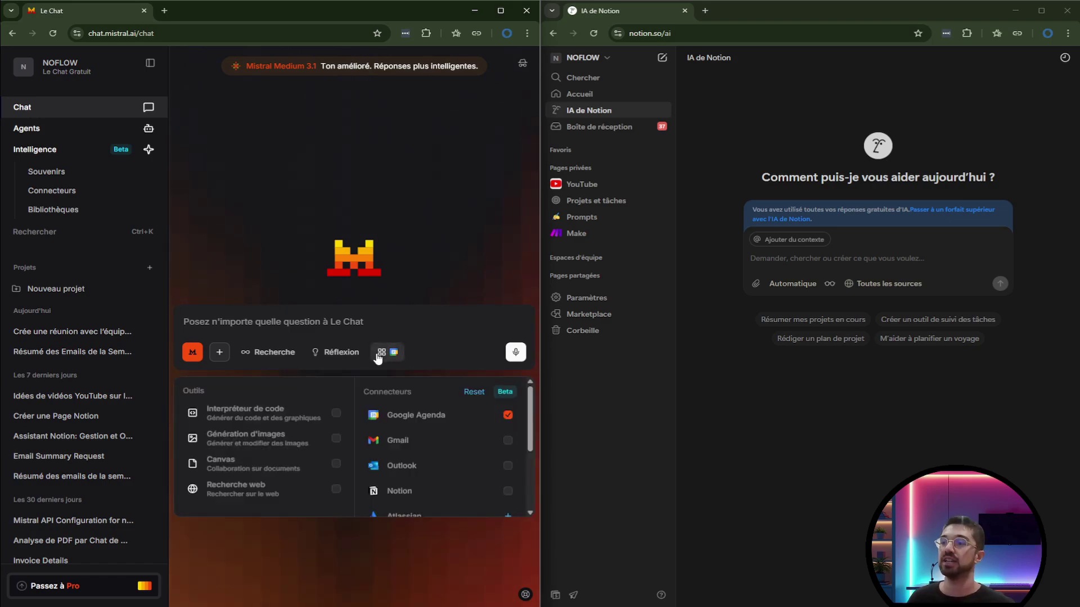
left_click(446, 422)
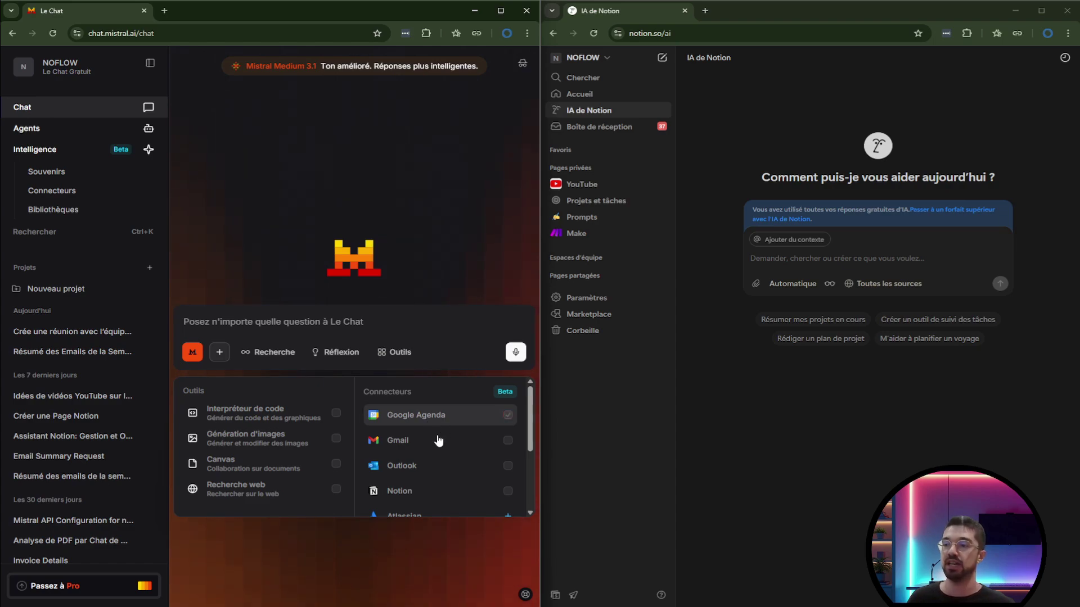
left_click(437, 490)
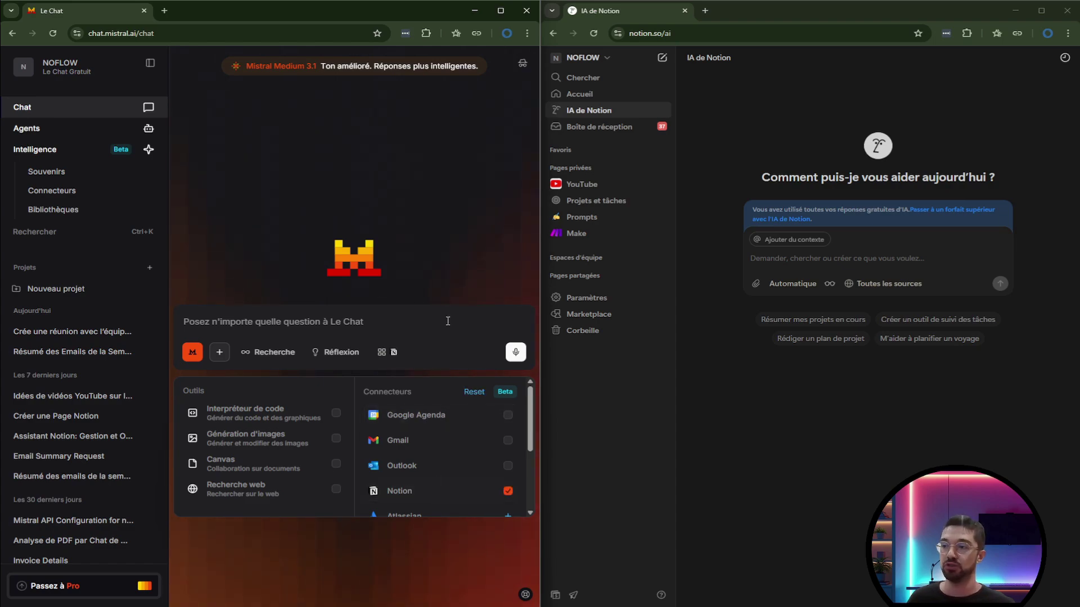
- Send the request "Crée une page de méthodologie sur la création d'un bail de location" and open the created page in Notion
left_click(251, 250)
type("Crée une page de méthodologie sur la création d'un bail de location")
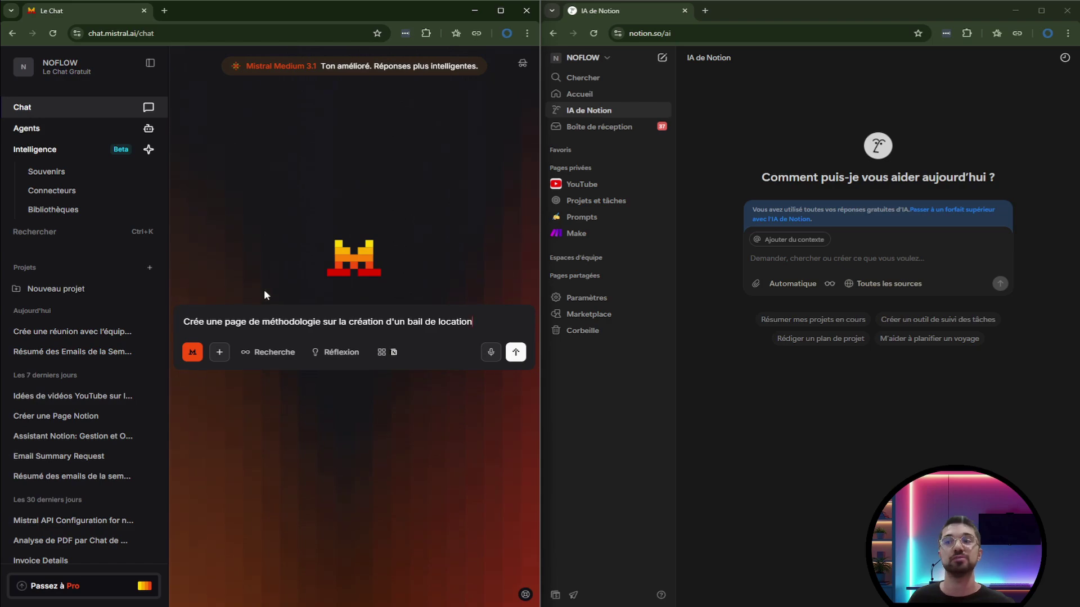
left_click(515, 352)
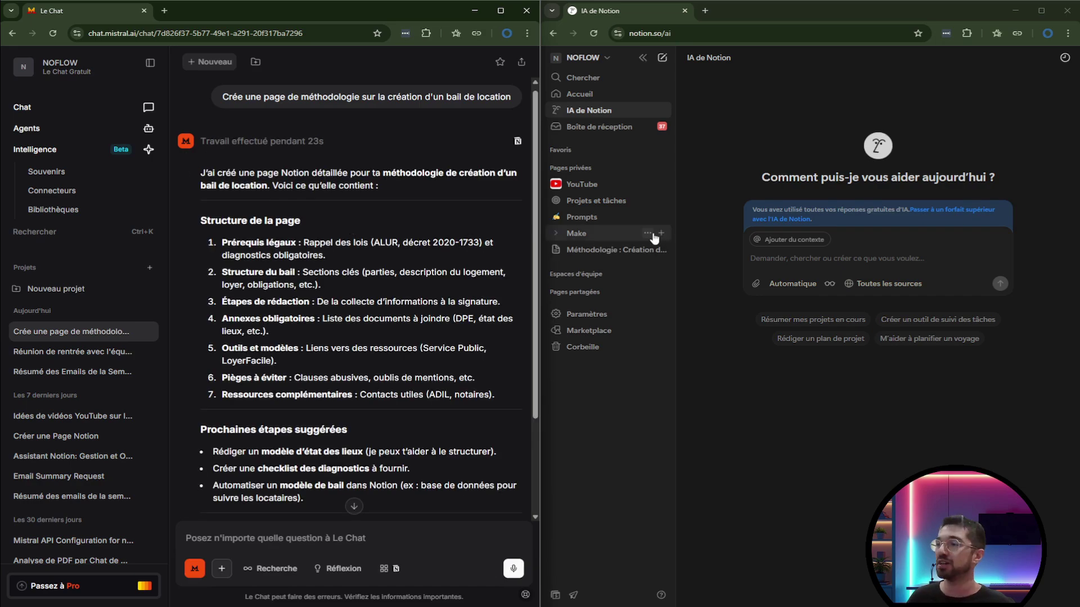
left_click(616, 249)
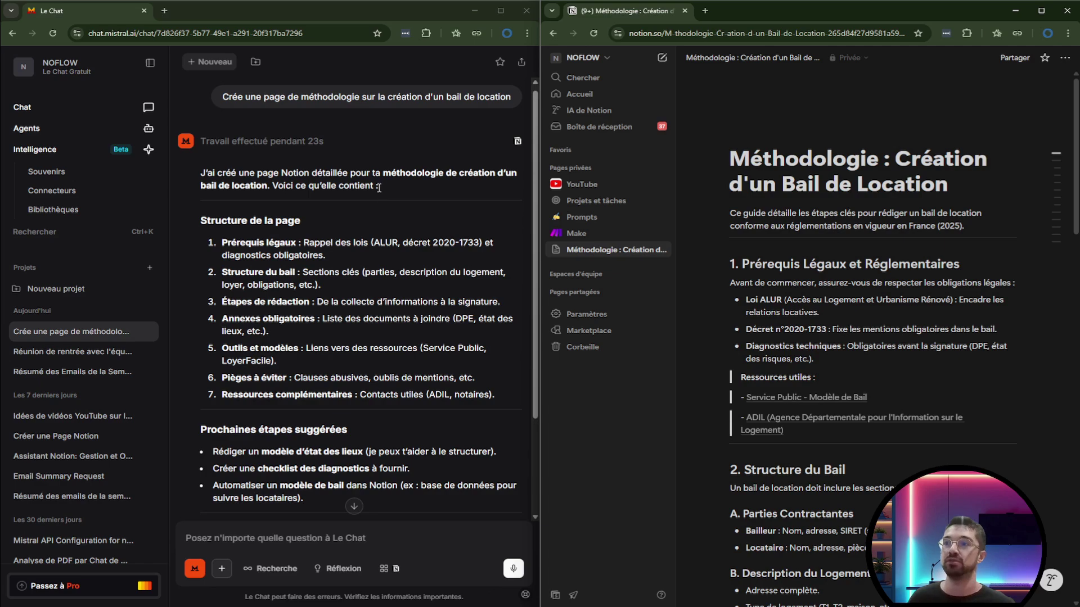
- Review the sections of the generated Notion page on the bail de location and the next steps suggested in Le Chat's reply
scroll(299, 237, "down", 1)
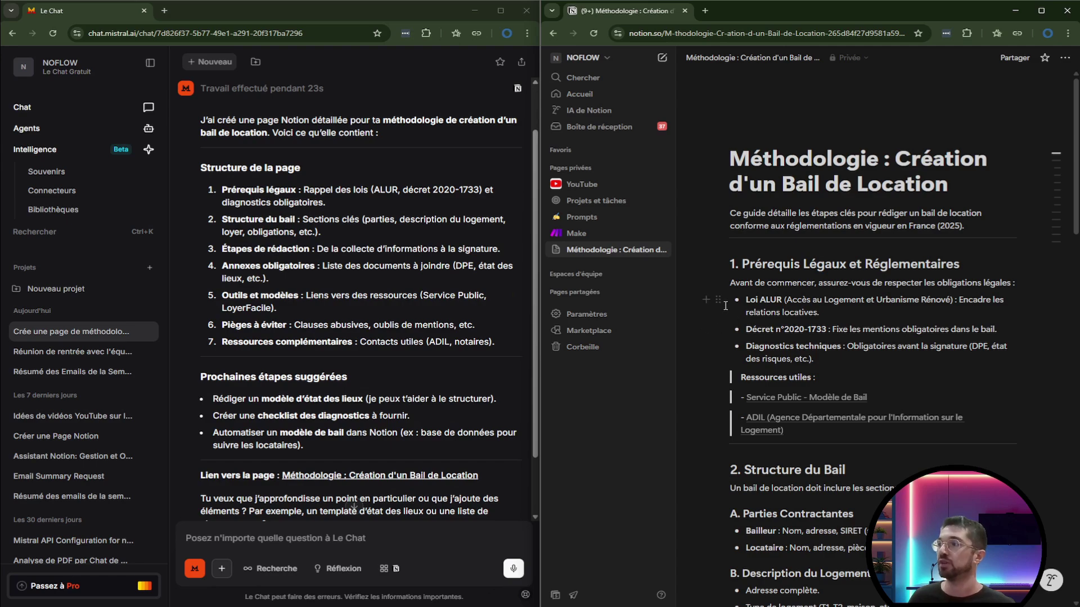
scroll(857, 267, "down", 3)
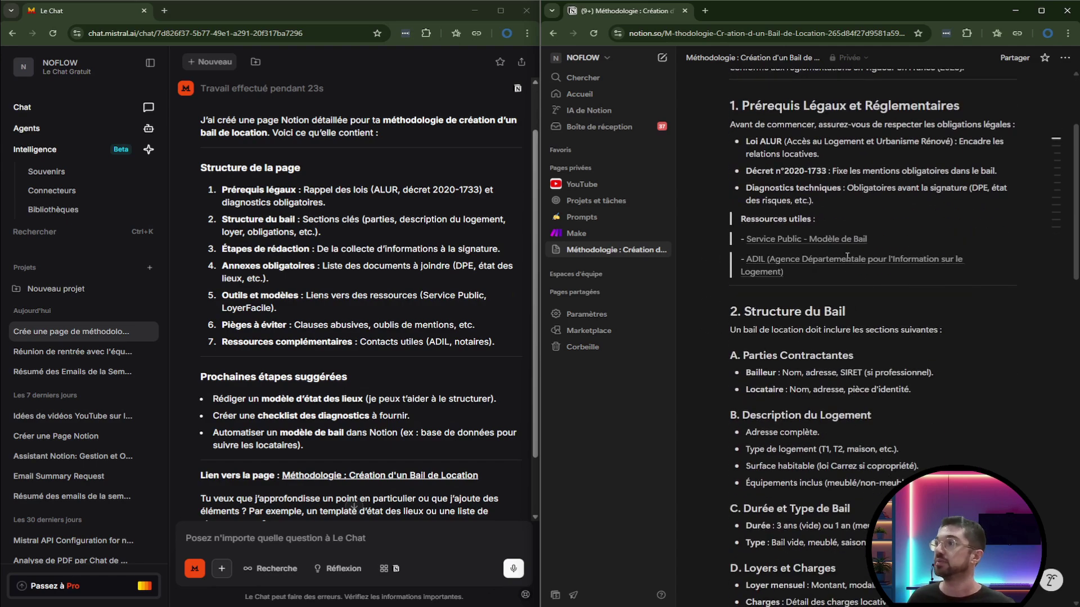
scroll(832, 253, "down", 9)
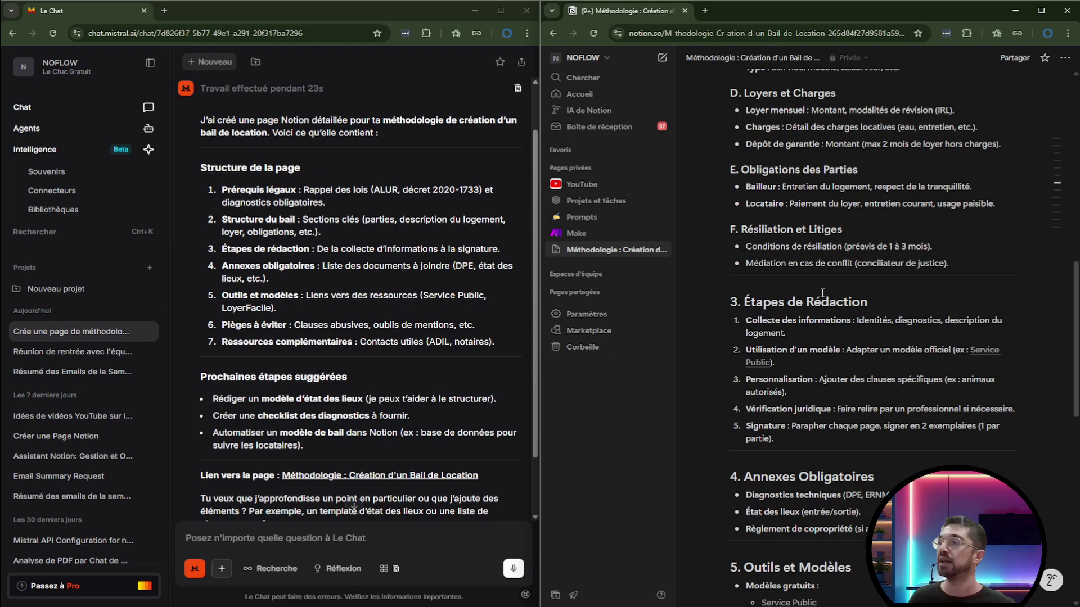
scroll(824, 305, "down", 6)
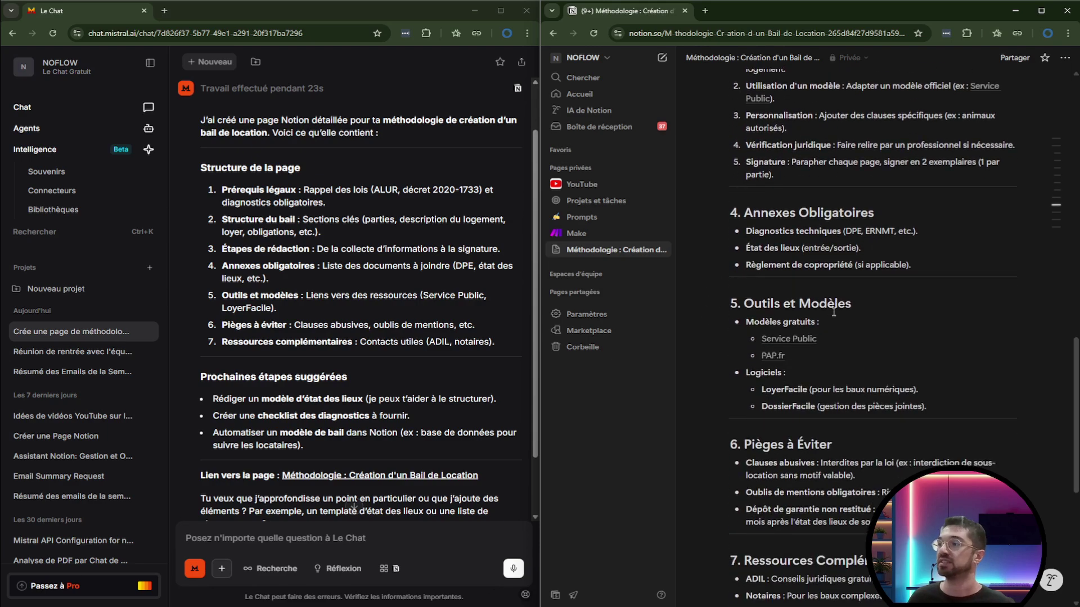
scroll(823, 309, "down", 1)
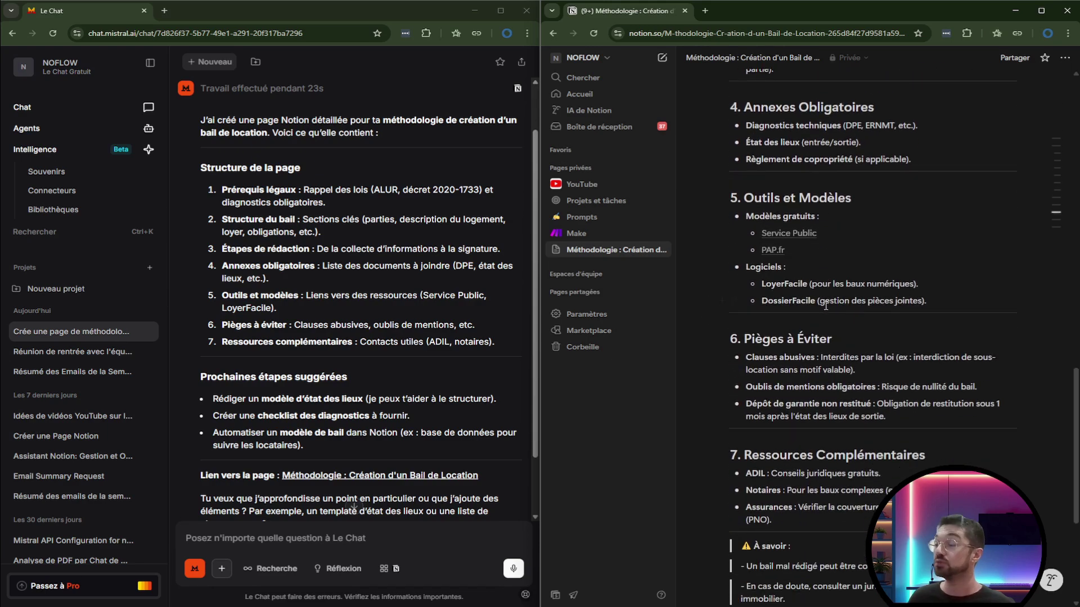
scroll(824, 303, "down", 3)
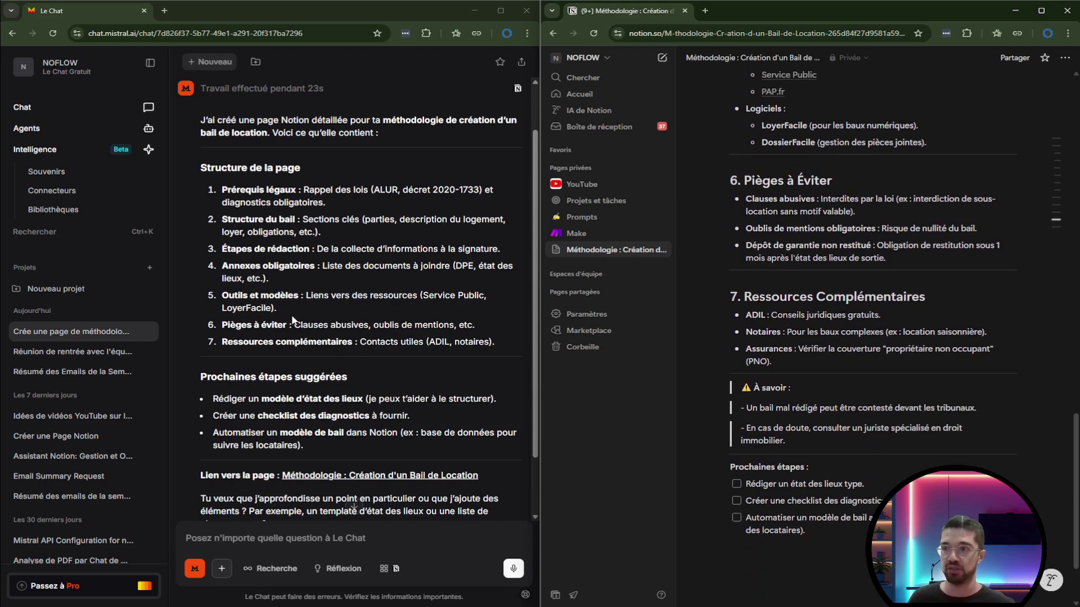
scroll(293, 321, "down", 1)
scroll(291, 320, "down", 1)
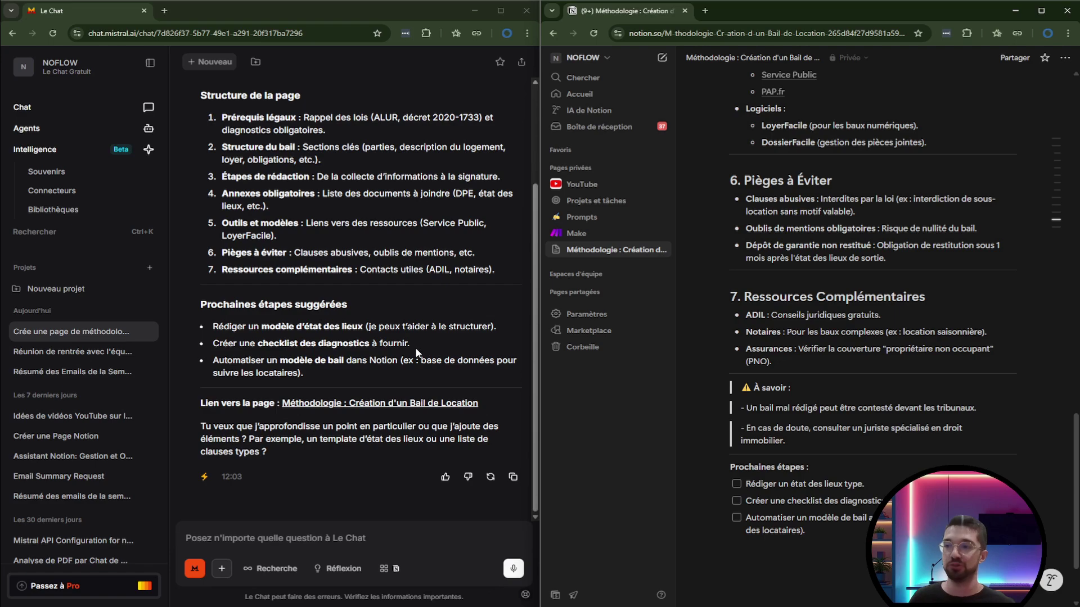
- Send Le Chat the follow-up request "Rajoute une checklist des diagnostics à fournir à la fin de la page"
left_click(395, 514)
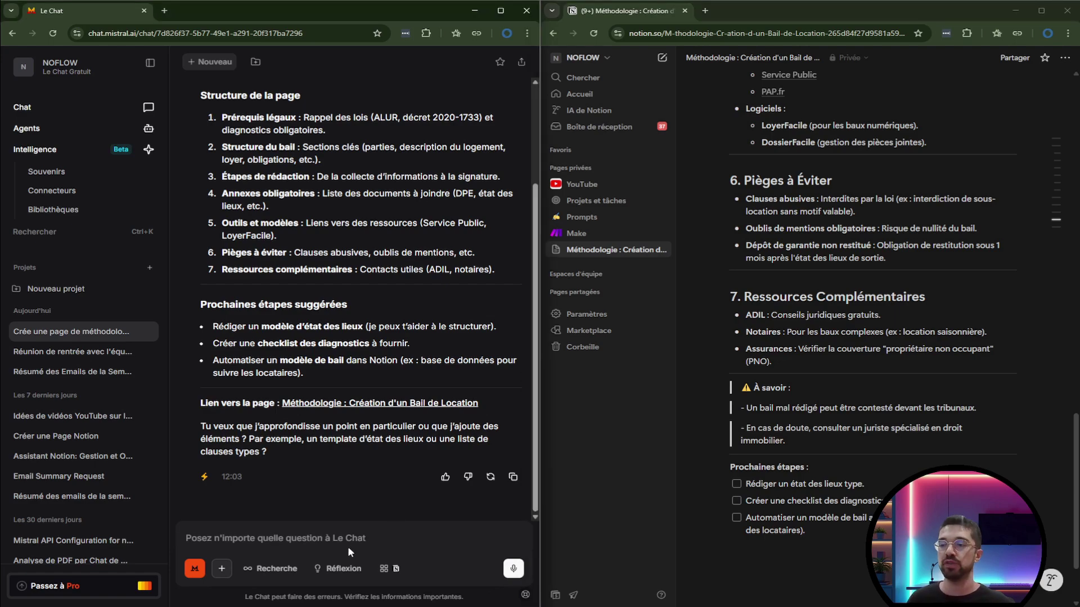
type("Rajoute une checklist des diagnostics à fournir à la fin de la page")
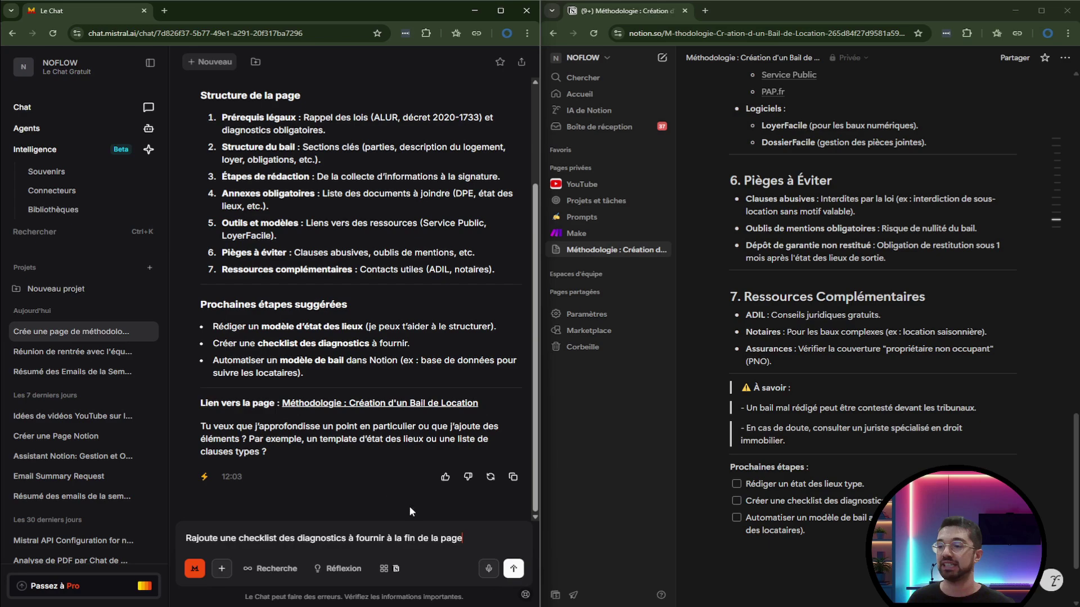
key("Return")
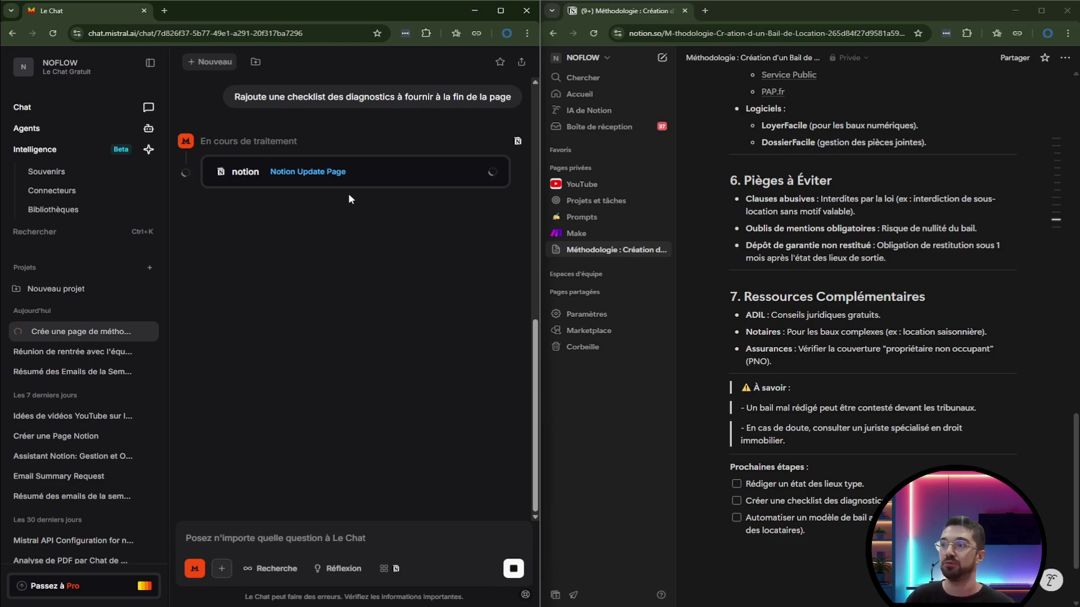
- Examine the added "Checklist des Diagnostics Obligatoires" section and its table at the end of the Notion page
scroll(797, 363, "down", 1)
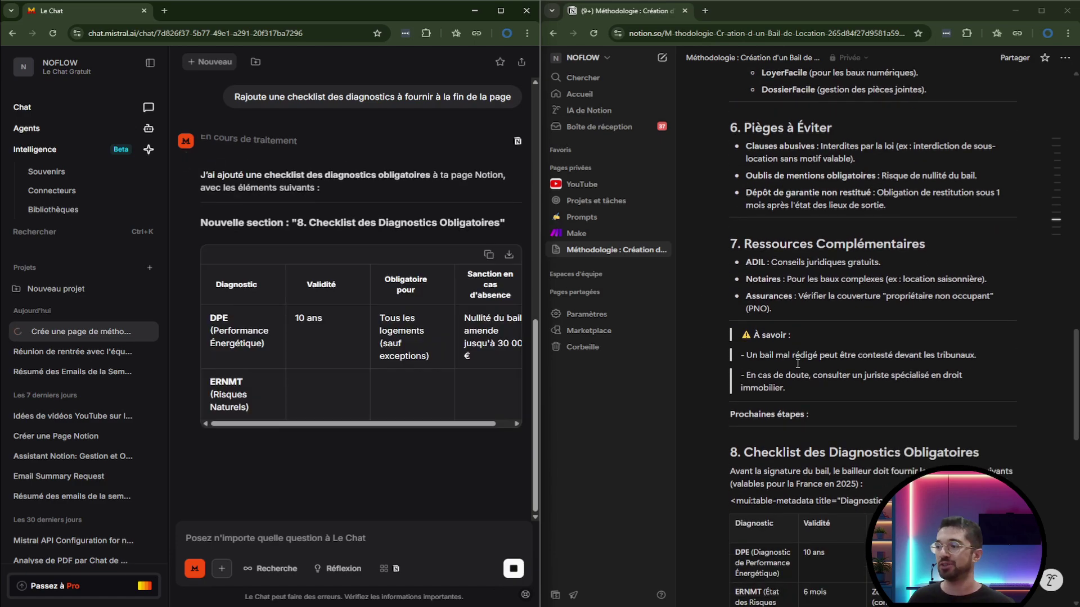
scroll(797, 364, "down", 2)
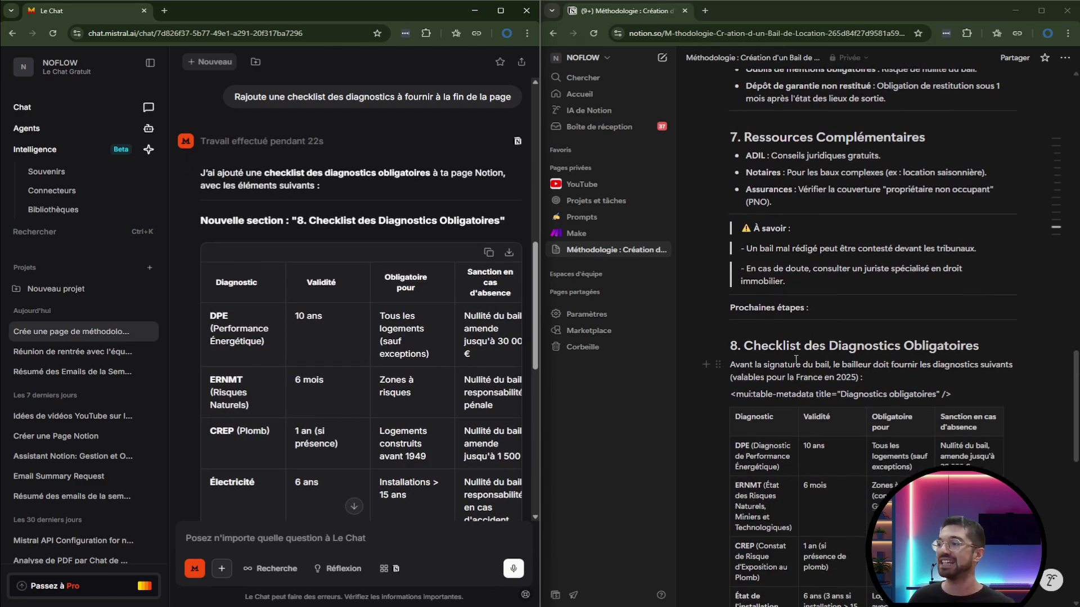
scroll(795, 360, "down", 1)
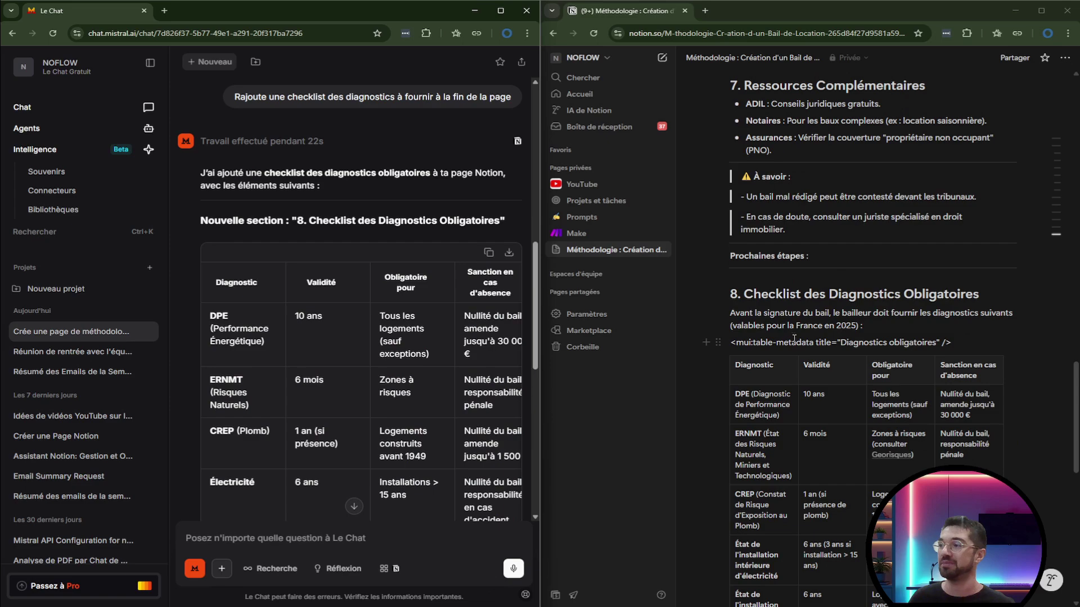
scroll(877, 344, "down", 1)
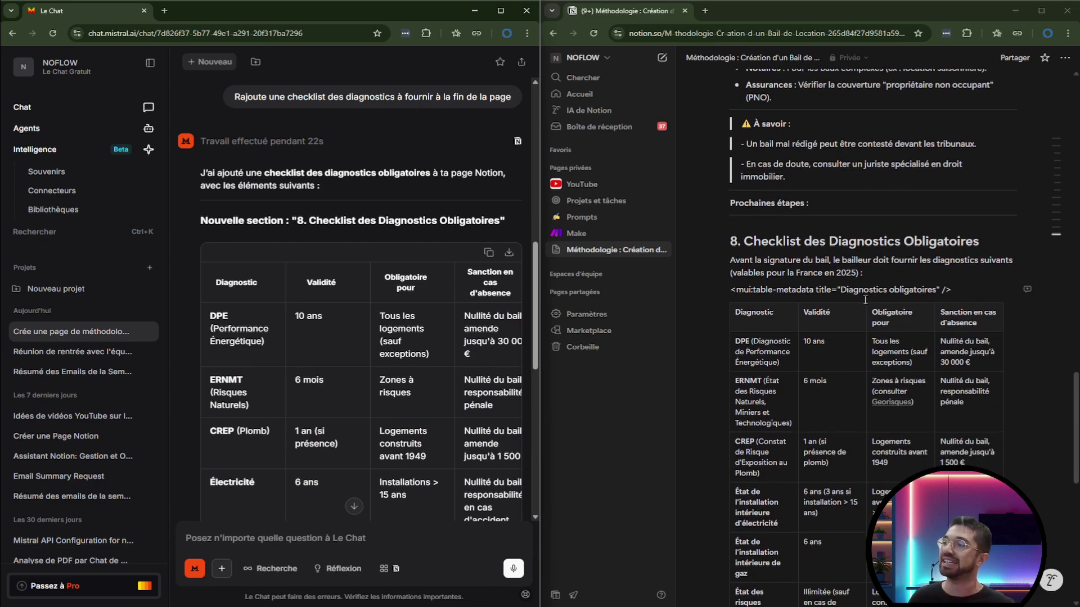
scroll(818, 347, "down", 1)
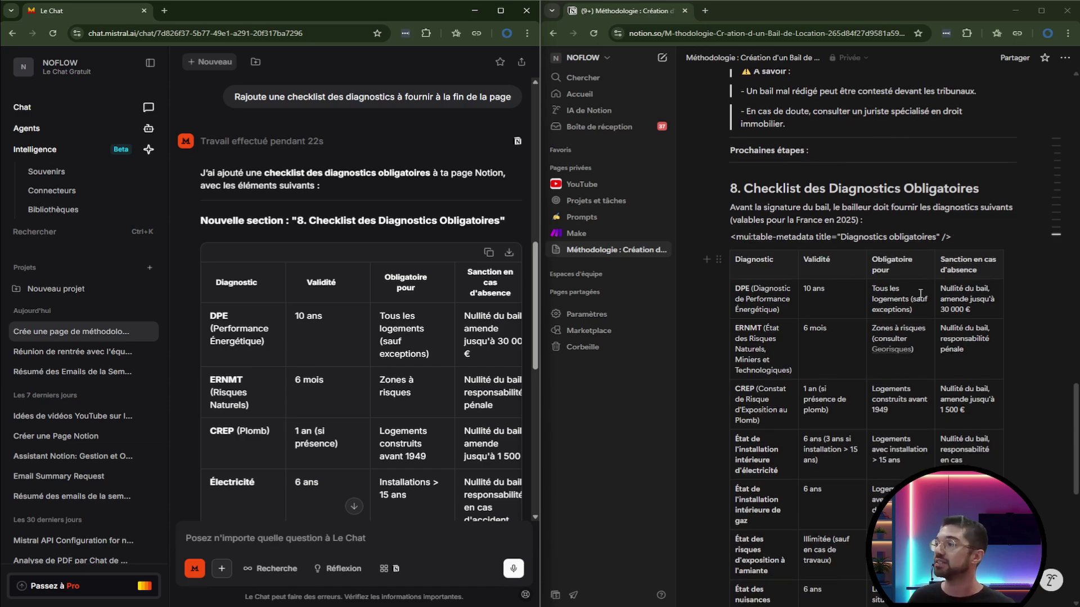
scroll(836, 350, "down", 3)
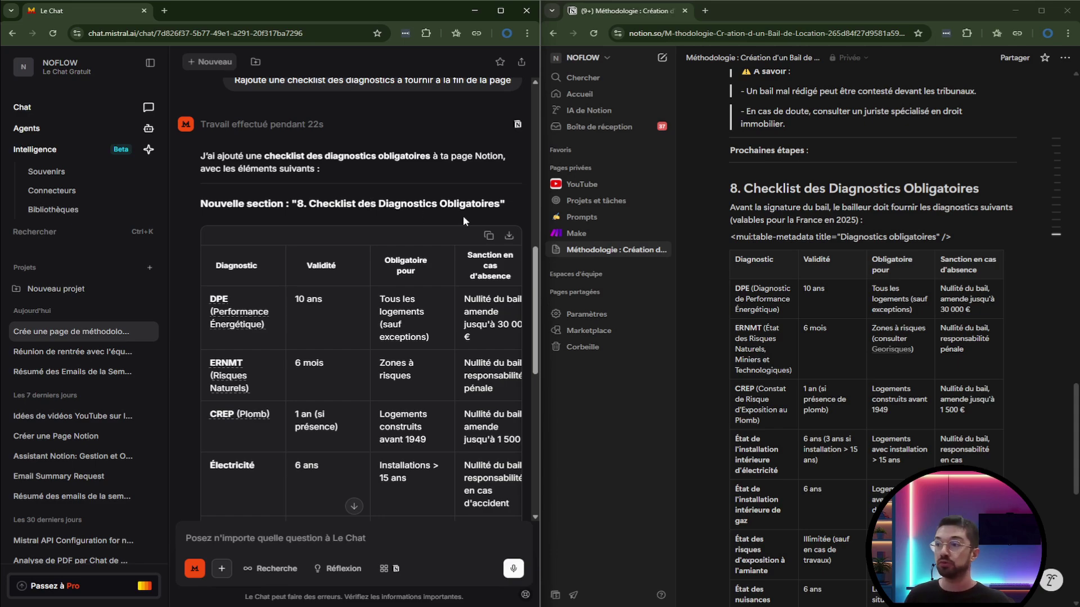
- Copy the diagnostics table from Le Chat's reply and place the text cursor at the end of the table-metadata line in Notion
left_click(489, 235)
left_click(966, 237)
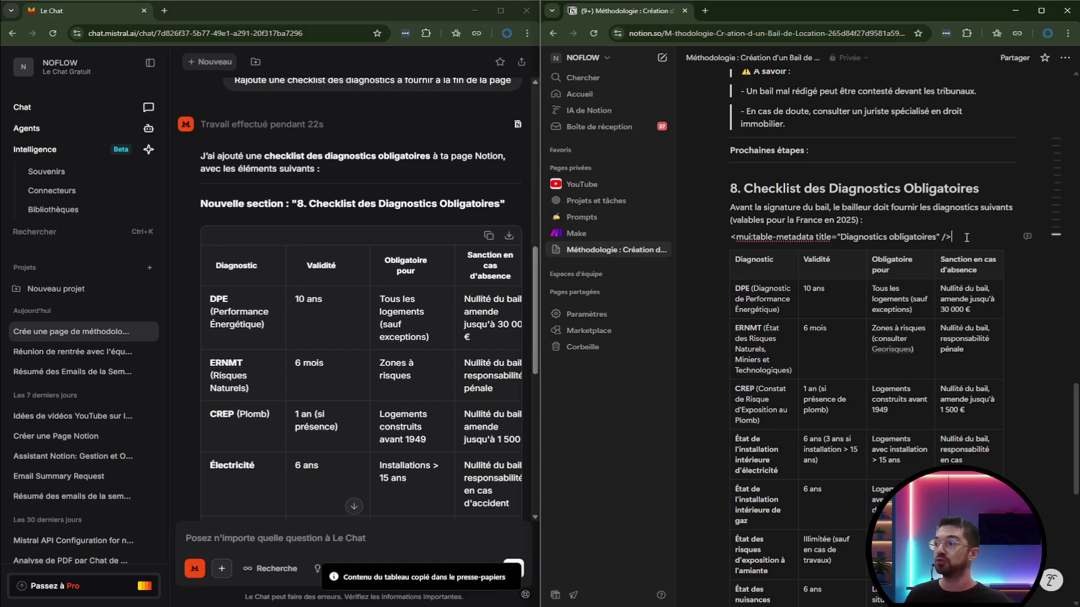